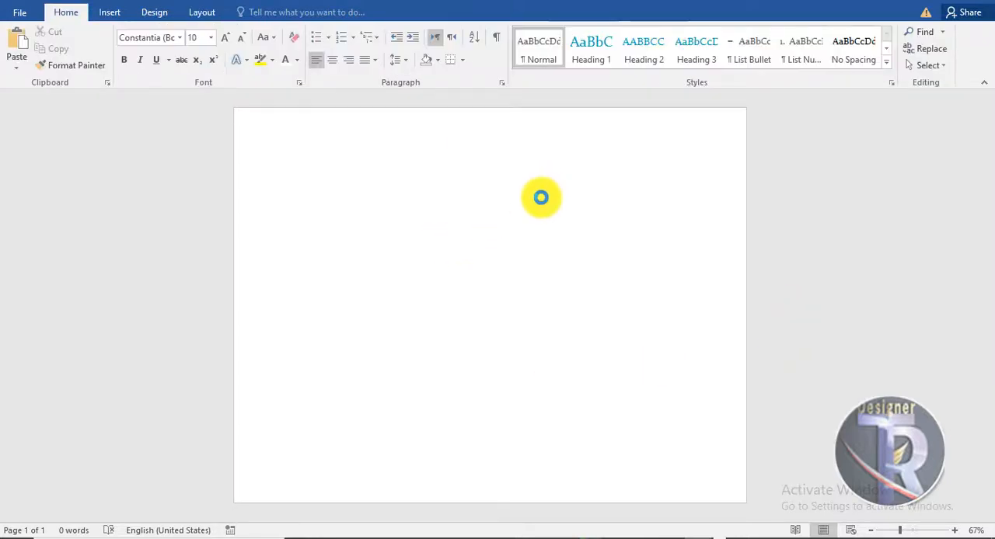
# Step: Paste the photo of the couple onto the blank page and set its text wrapping to In Front of Text
pyautogui.hotkey('ctrl', 'v')
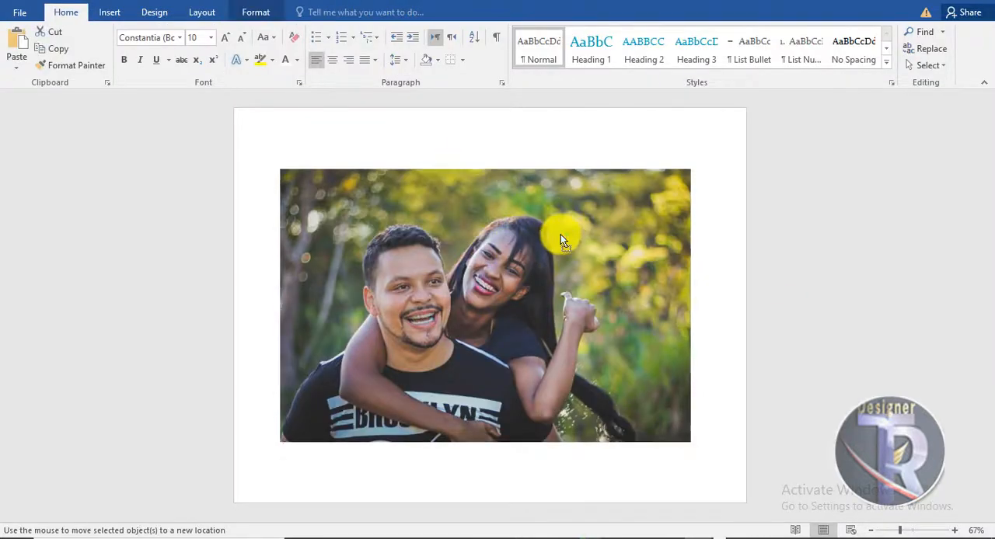
pyautogui.click(263, 14)
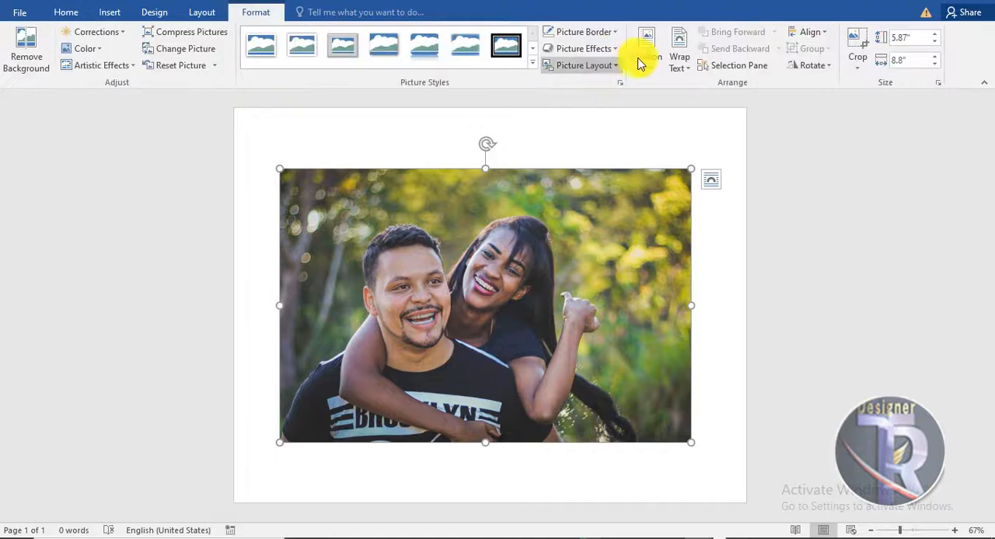
pyautogui.click(677, 60)
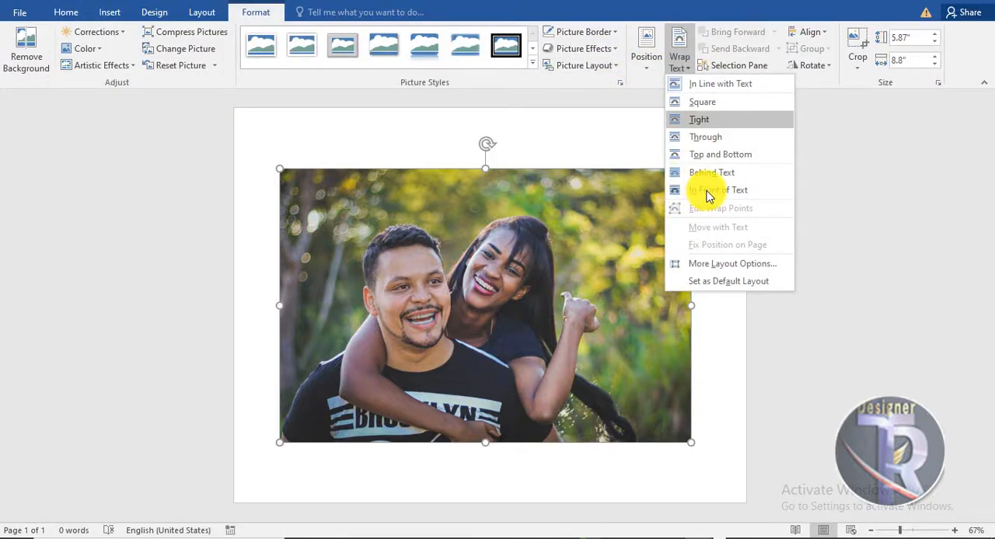
pyautogui.click(707, 193)
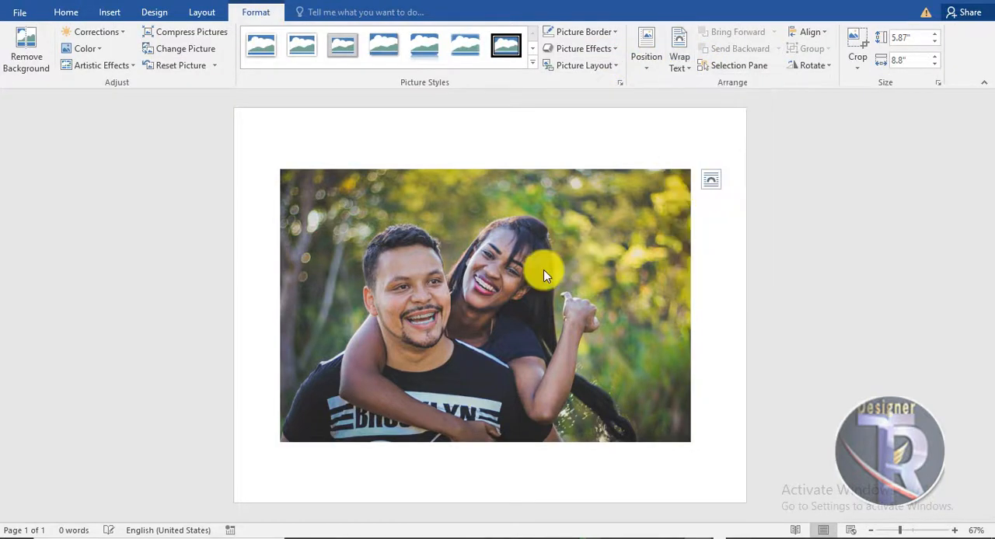
# Step: Move the photo toward the page's upper right corner and flip it horizontally
pyautogui.moveTo(609, 240); pyautogui.dragTo(637, 186)
pyautogui.click(823, 64)
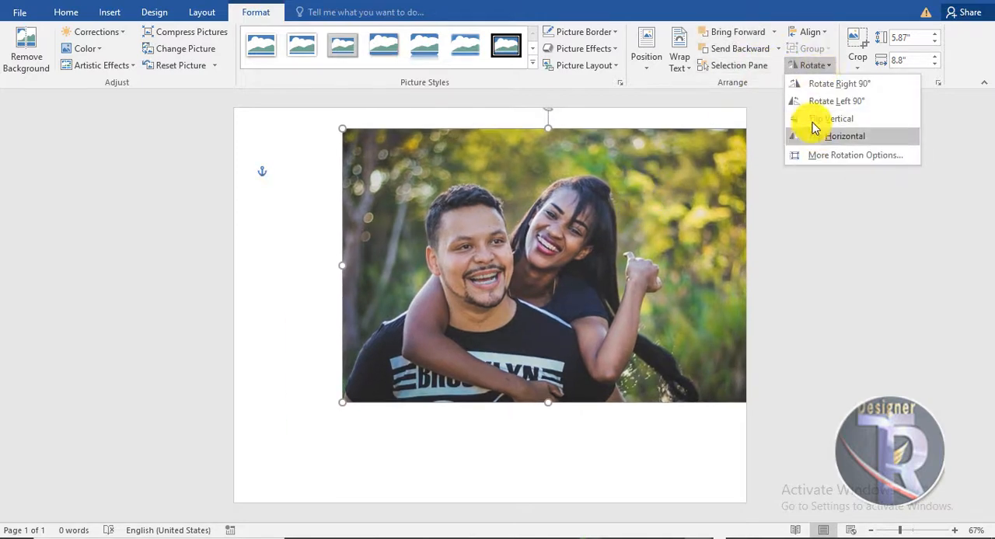
pyautogui.click(751, 170)
# Step: Enlarge the photo to about 8.59" high by 12.89" wide, covering the full page height and reaching past the right edge
pyautogui.moveTo(626, 238); pyautogui.dragTo(668, 216)
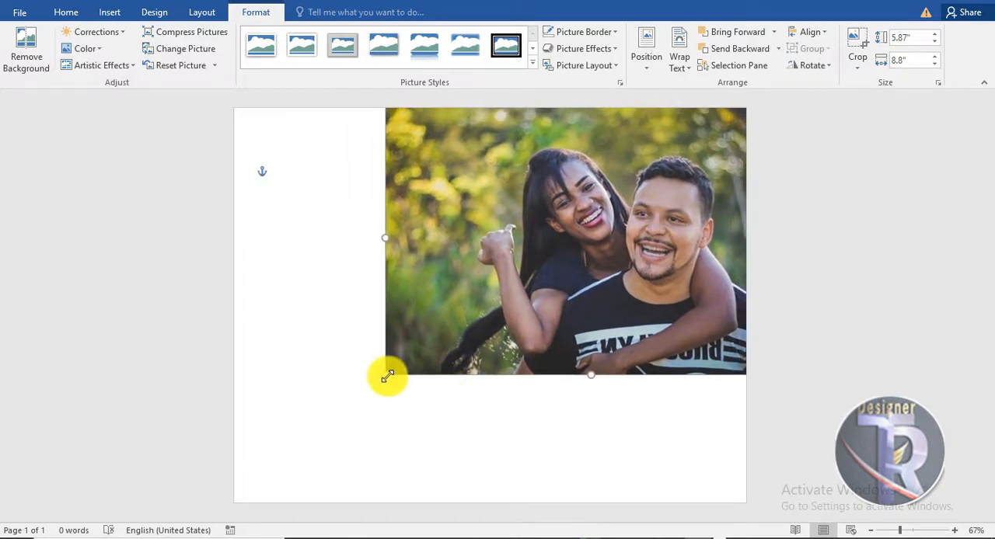
pyautogui.moveTo(385, 373); pyautogui.dragTo(326, 502)
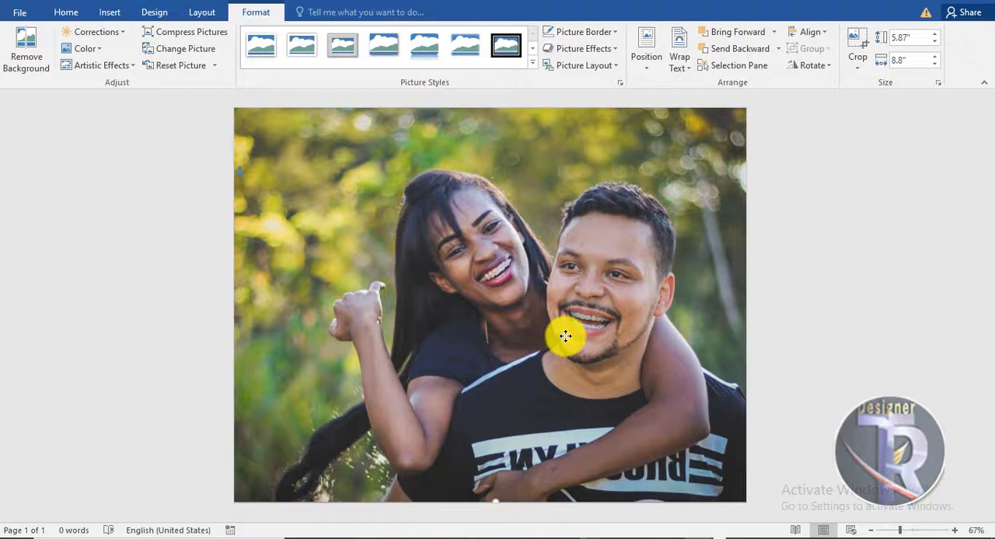
pyautogui.moveTo(565, 337); pyautogui.dragTo(585, 366)
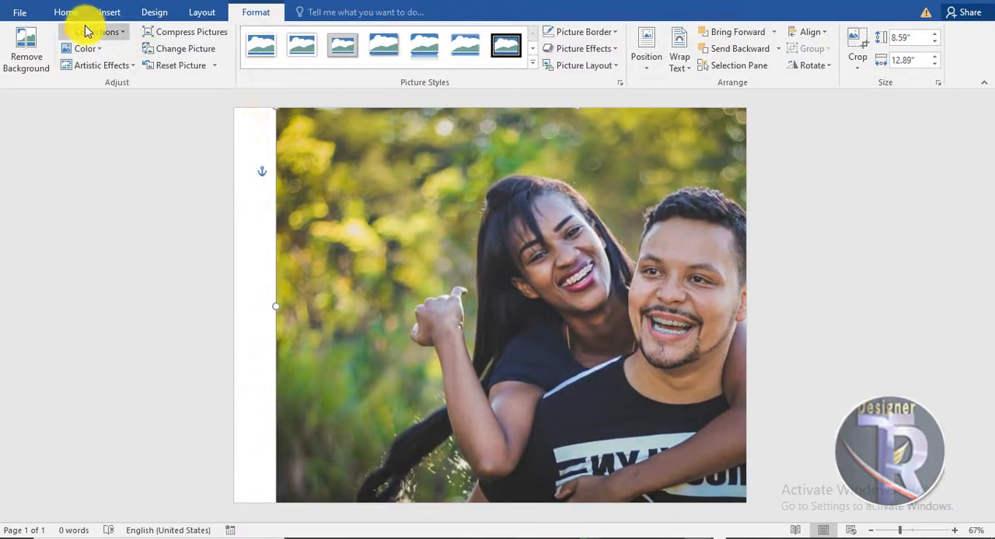
# Step: Draw a rectangle about 8.45" high by 6.55" wide over the left part of the page, starting at its upper left corner
pyautogui.click(117, 16)
pyautogui.click(196, 66)
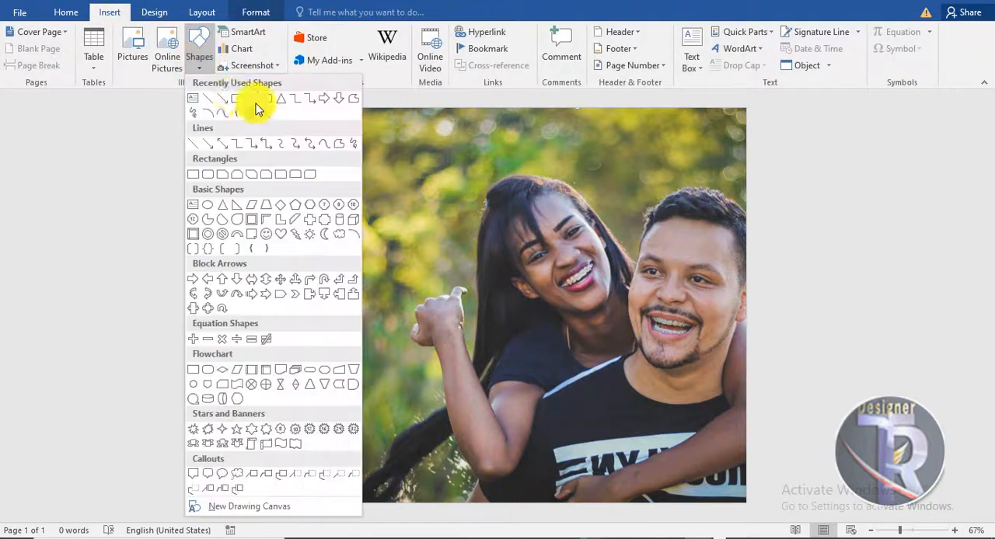
pyautogui.click(250, 159)
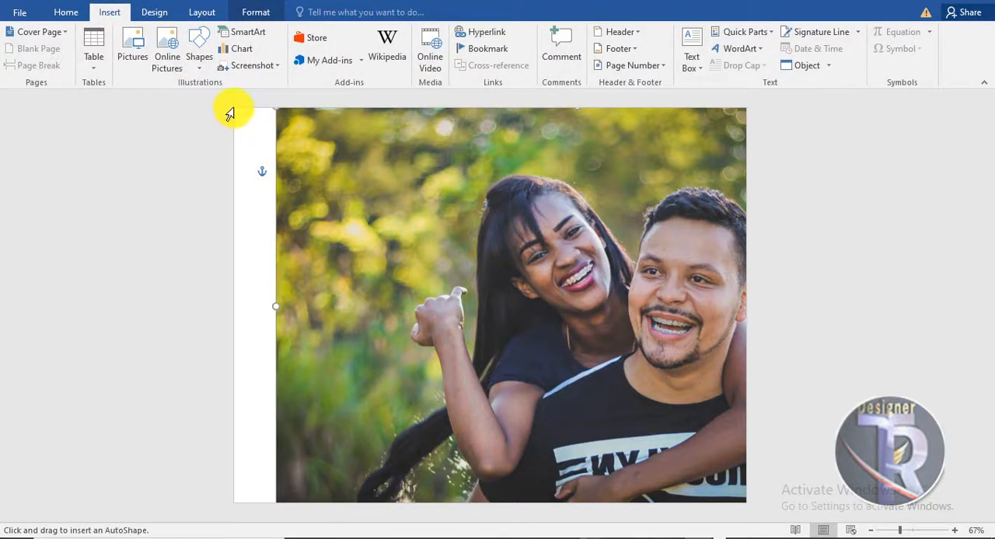
pyautogui.moveTo(234, 106); pyautogui.dragTo(539, 502)
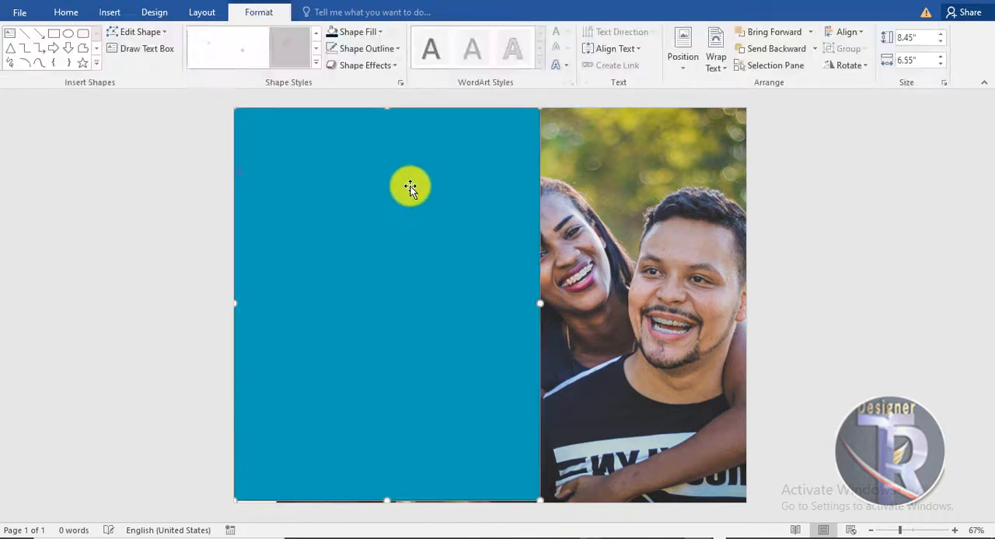
# Step: Edit the rectangle's points, moving its upper right corner inward and bending its right side into an inward curve
pyautogui.rightClick(412, 186)
pyautogui.click(451, 289)
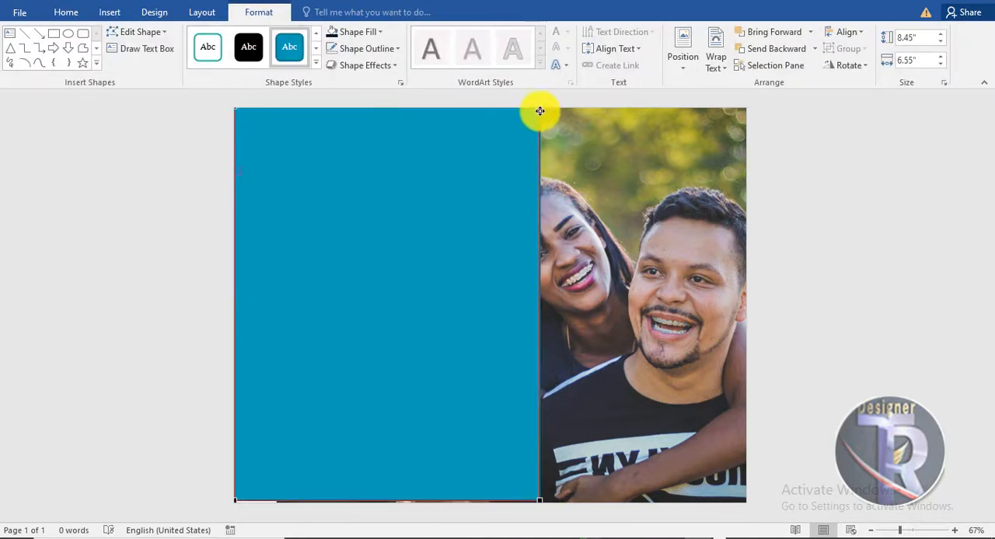
pyautogui.moveTo(509, 110); pyautogui.dragTo(425, 114)
pyautogui.moveTo(462, 238); pyautogui.dragTo(347, 277)
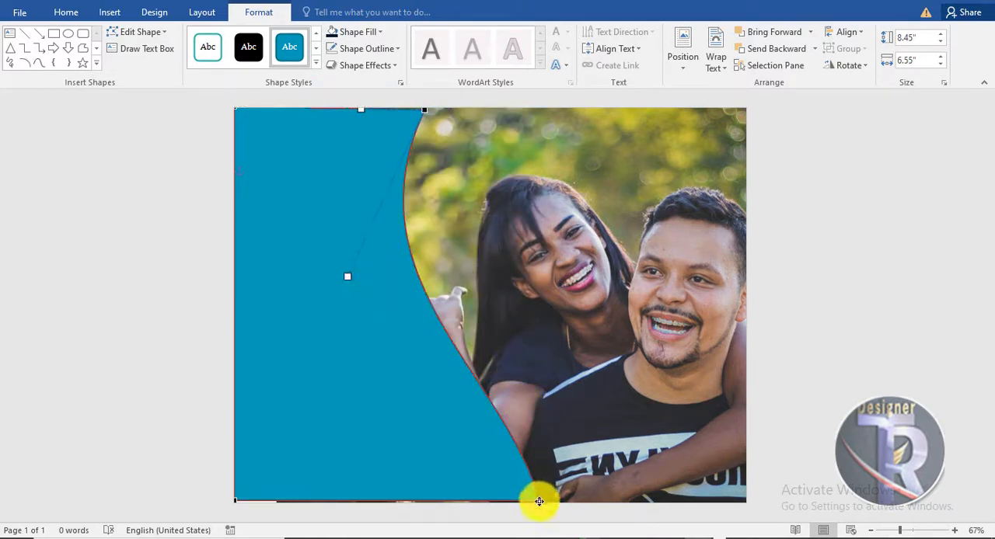
pyautogui.moveTo(482, 373); pyautogui.dragTo(434, 392)
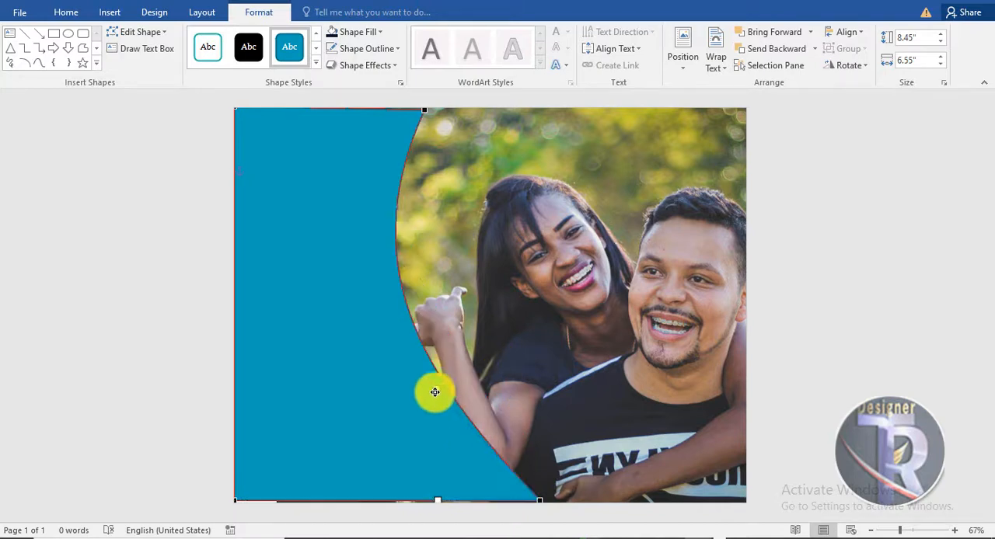
pyautogui.click(261, 288)
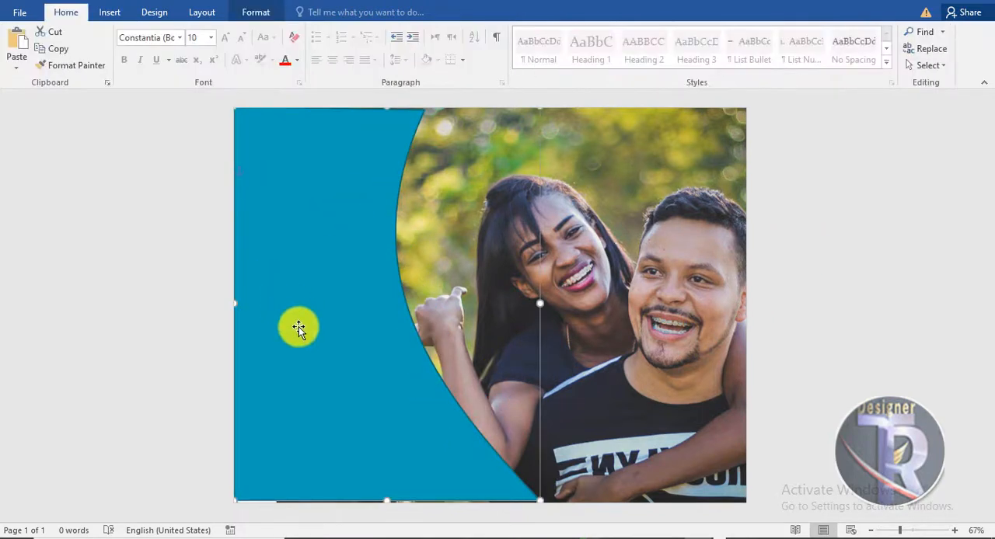
# Step: Stretch the curved shape to about 9.86" high and position it so it covers the page's full height
pyautogui.moveTo(300, 329); pyautogui.dragTo(300, 344)
pyautogui.moveTo(382, 105); pyautogui.dragTo(380, 58)
pyautogui.moveTo(378, 198); pyautogui.dragTo(374, 224)
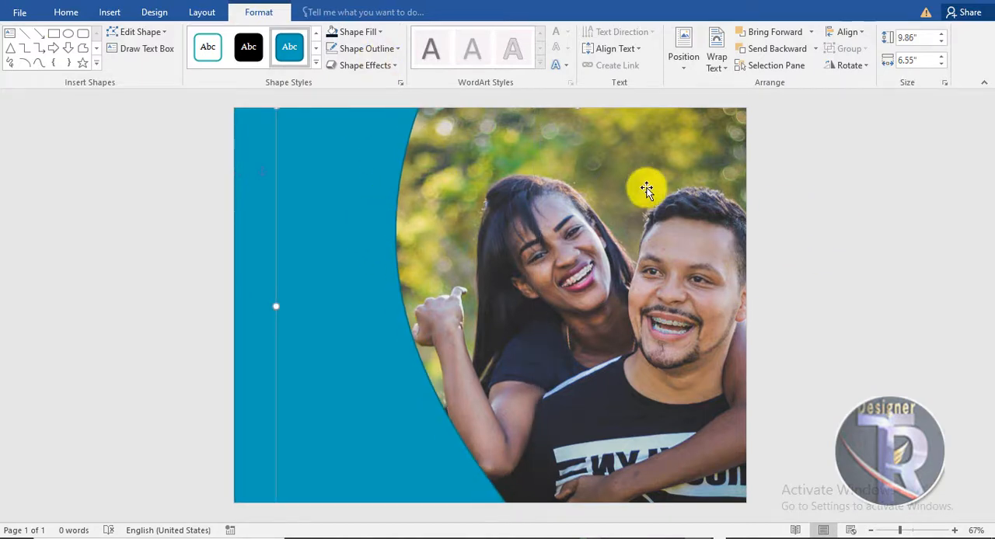
# Step: Darken the photo with the correction preset that has the lowest brightness and lowest contrast
pyautogui.click(647, 190)
pyautogui.click(256, 12)
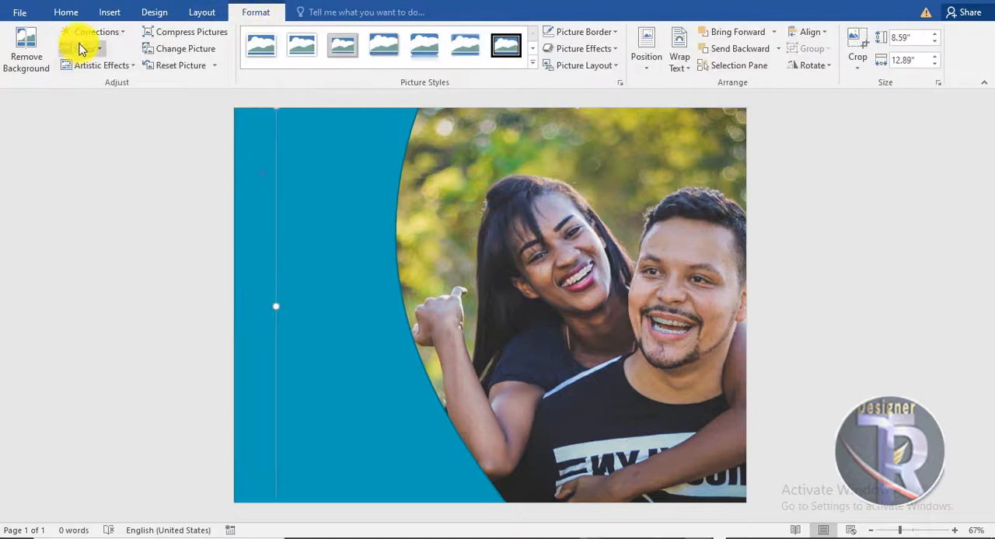
pyautogui.click(84, 49)
pyautogui.click(92, 49)
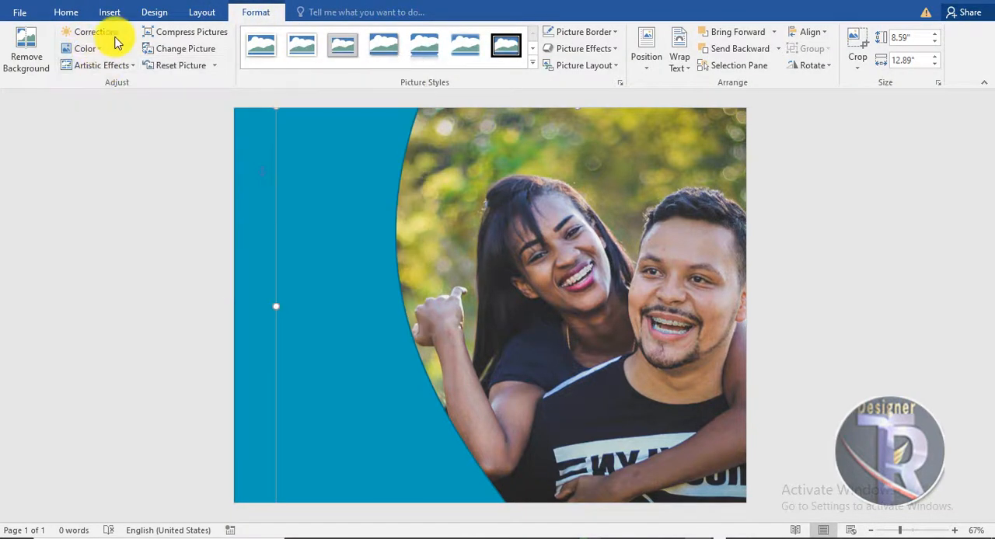
pyautogui.click(96, 31)
pyautogui.press('Escape')
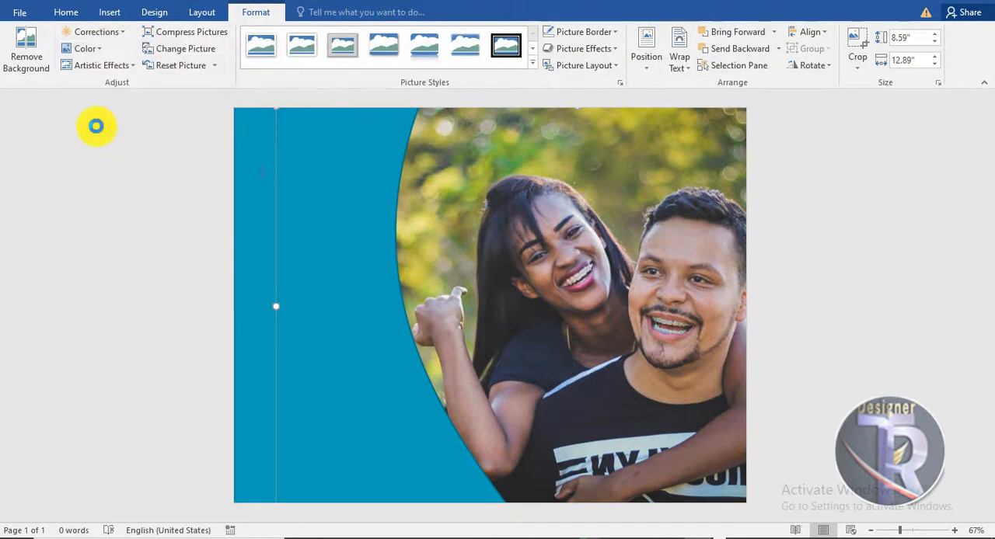
pyautogui.click(301, 184)
pyautogui.doubleClick(617, 184)
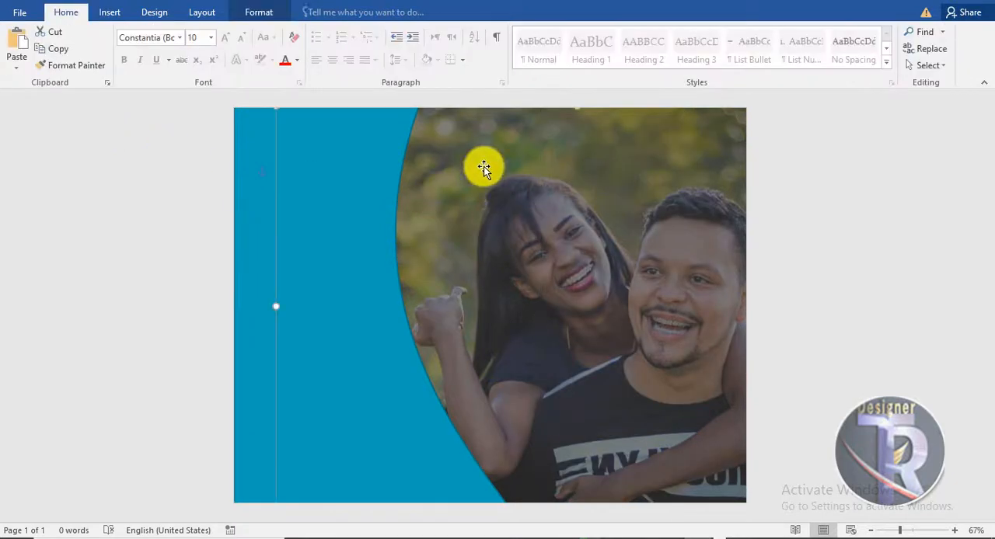
pyautogui.click(107, 32)
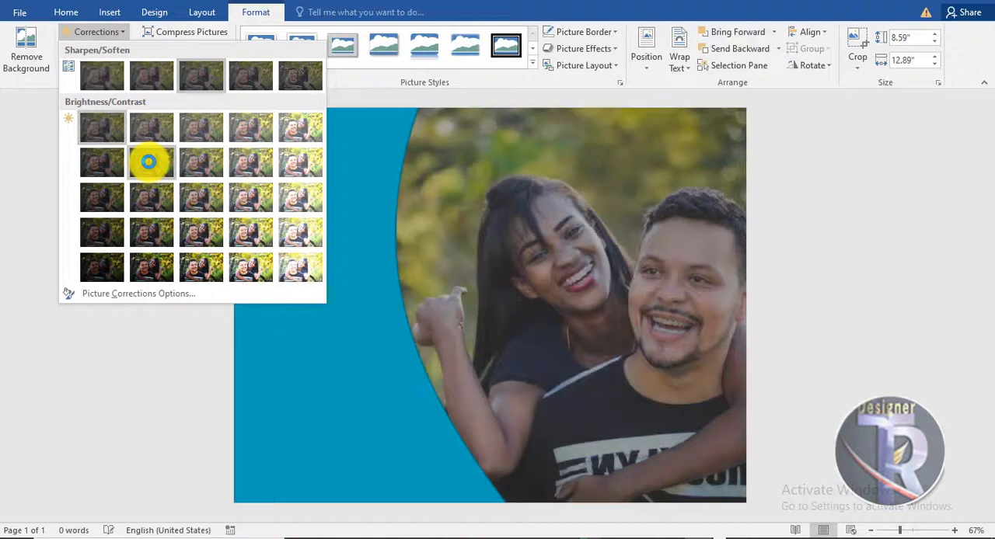
pyautogui.click(789, 202)
# Step: Fill the curved shape with the darkest shade of the third theme colour, a near-black navy, and remove its outline
pyautogui.click(345, 179)
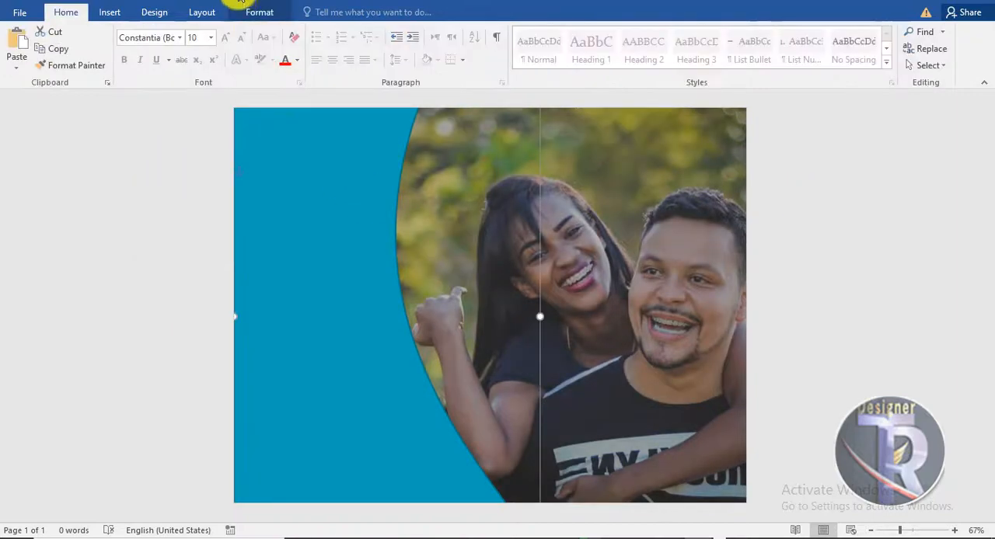
pyautogui.click(259, 12)
pyautogui.click(355, 34)
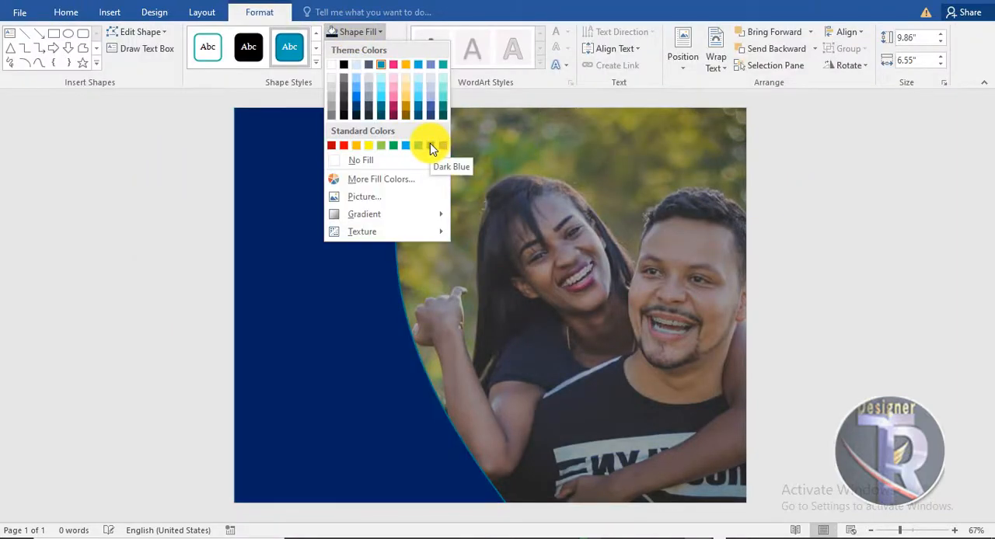
pyautogui.click(359, 119)
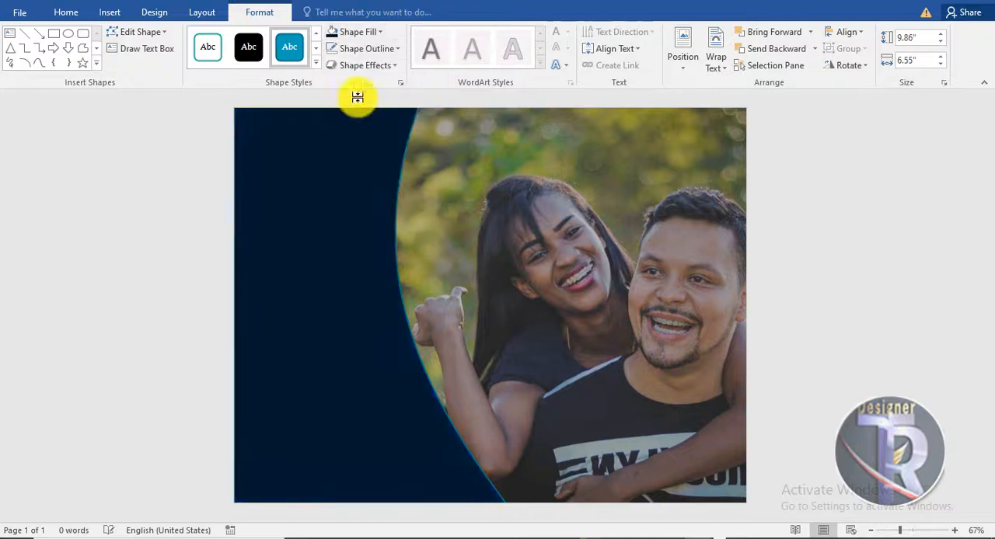
pyautogui.click(366, 49)
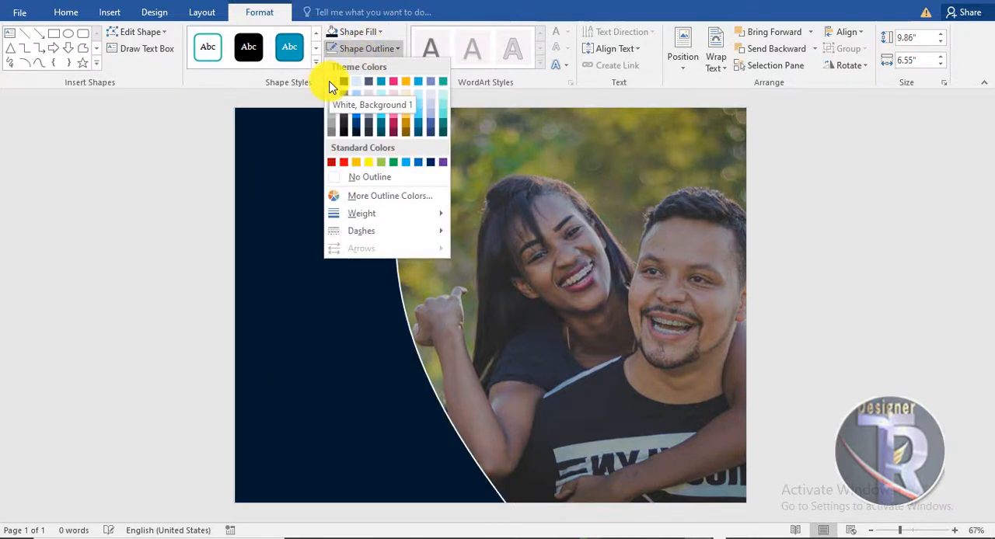
pyautogui.click(362, 177)
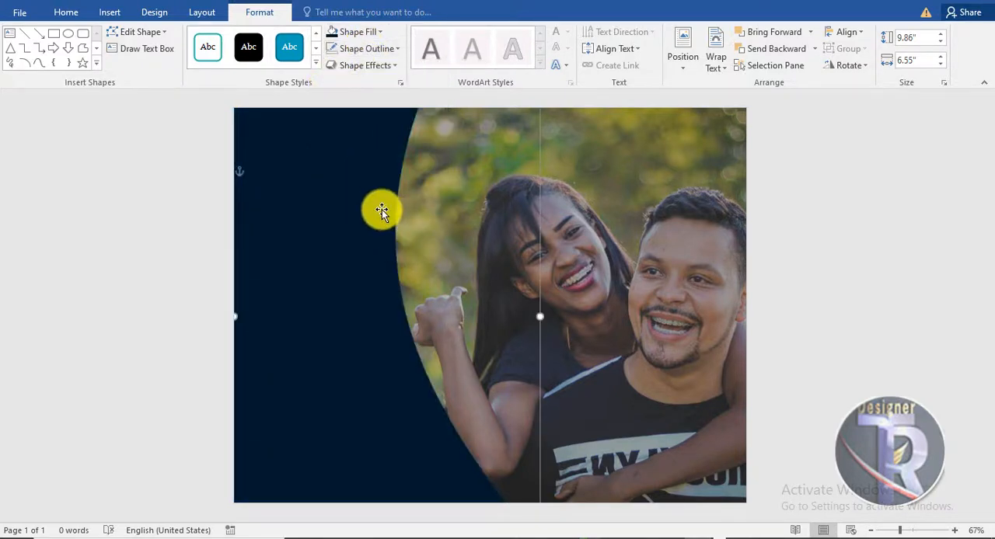
# Step: Duplicate the navy curved shape slightly to the left and fill the copy with the dark blue shade of the third theme colour
pyautogui.moveTo(381, 211); pyautogui.dragTo(337, 216)
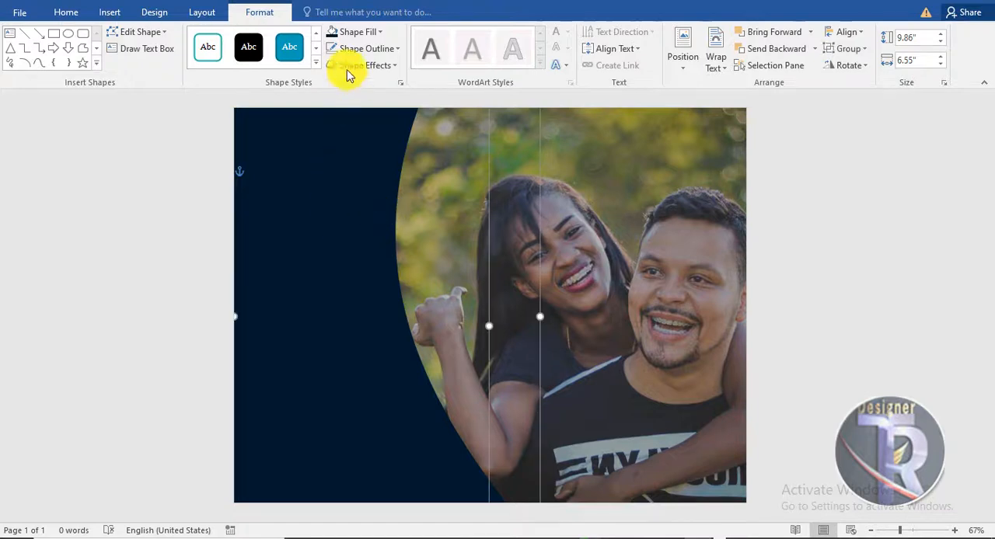
pyautogui.click(489, 227)
pyautogui.click(291, 227)
pyautogui.click(366, 32)
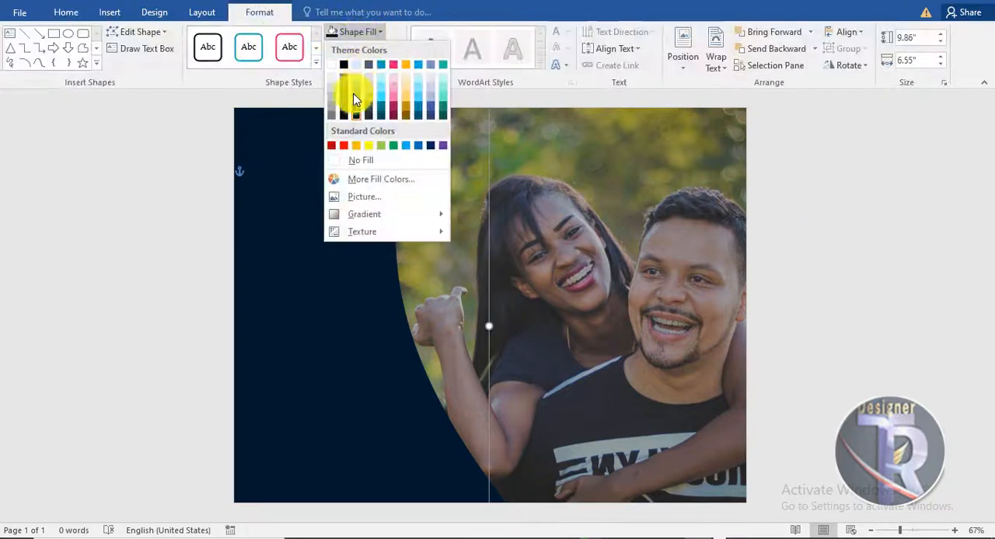
pyautogui.click(355, 107)
pyautogui.moveTo(338, 192); pyautogui.dragTo(345, 184)
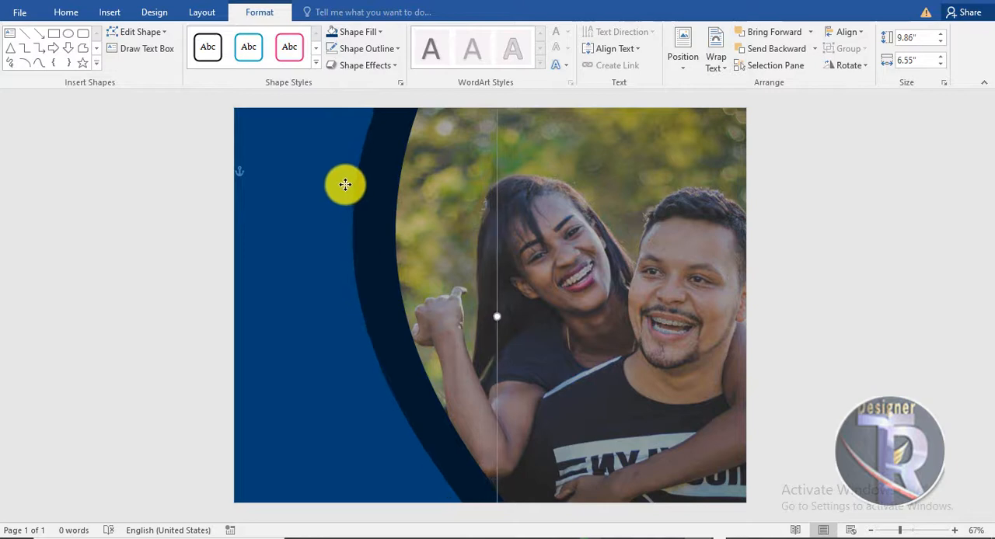
pyautogui.click(766, 189)
# Step: Duplicate the dark blue curved shape further left and fill the copy with the bright blue shade of the third theme colour
pyautogui.moveTo(340, 191); pyautogui.dragTo(264, 186)
pyautogui.click(258, 11)
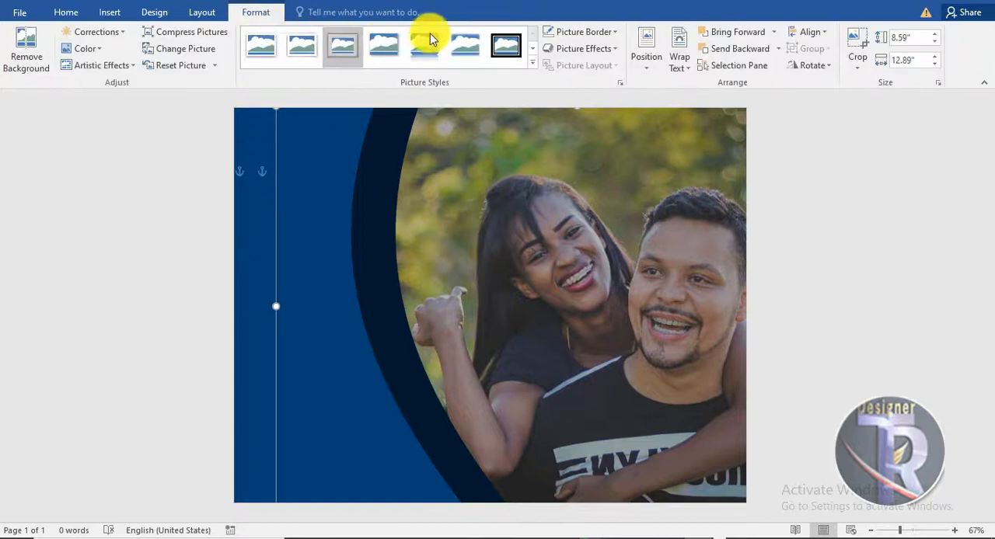
pyautogui.click(264, 226)
pyautogui.click(368, 32)
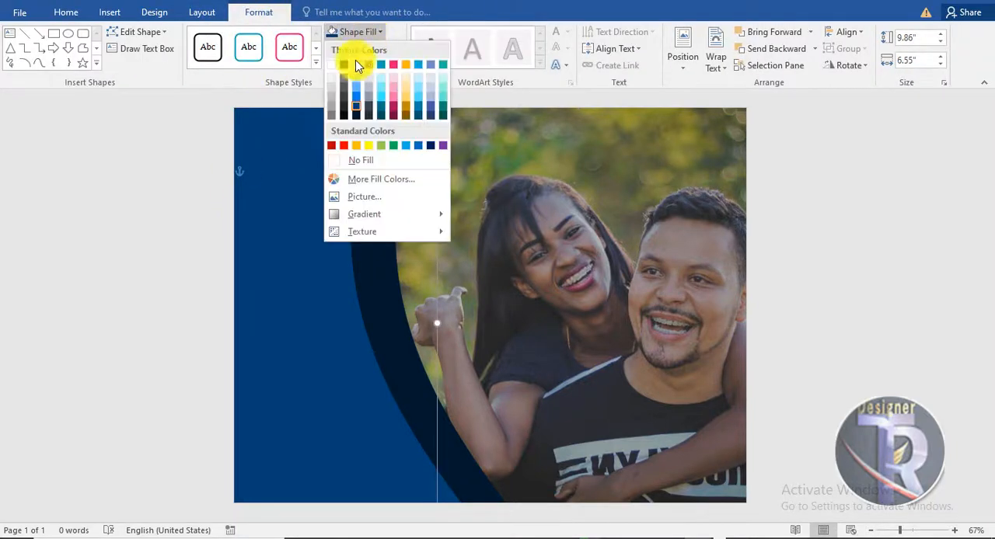
pyautogui.click(356, 97)
pyautogui.click(857, 198)
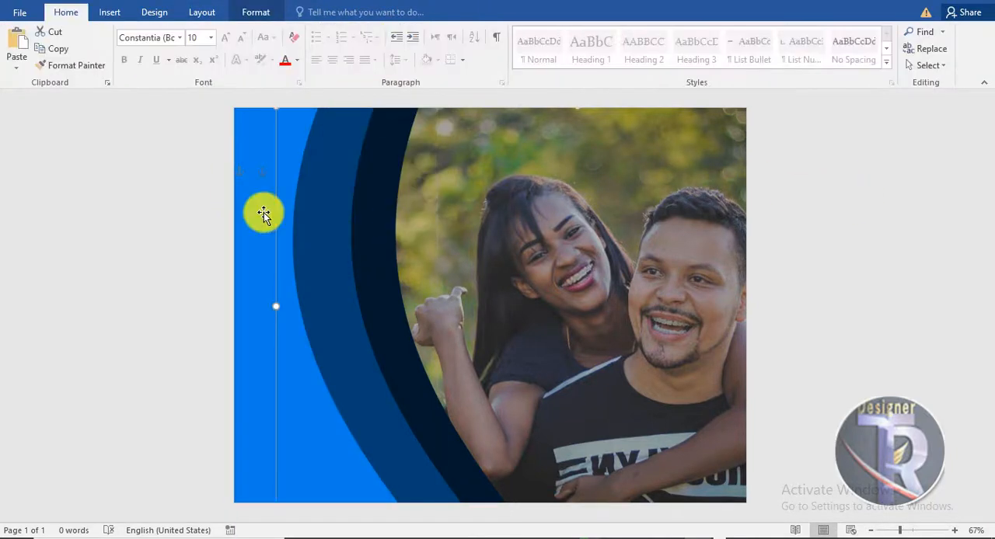
# Step: Shift the three curved shapes further toward the page's left edge and widen the bright blue one to about 7.44"
pyautogui.click(263, 225)
pyautogui.moveTo(263, 225); pyautogui.dragTo(240, 216)
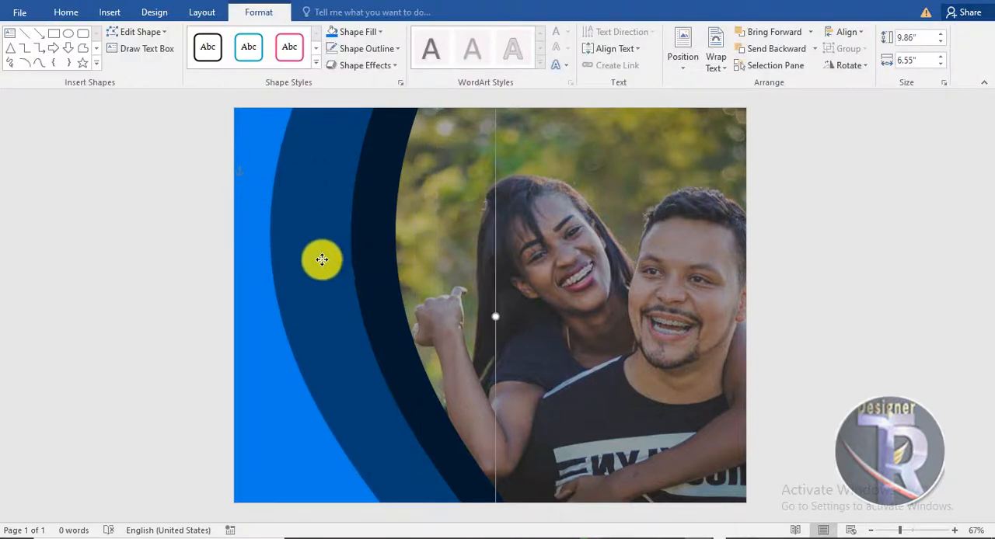
pyautogui.moveTo(321, 259); pyautogui.dragTo(354, 276)
pyautogui.click(879, 241)
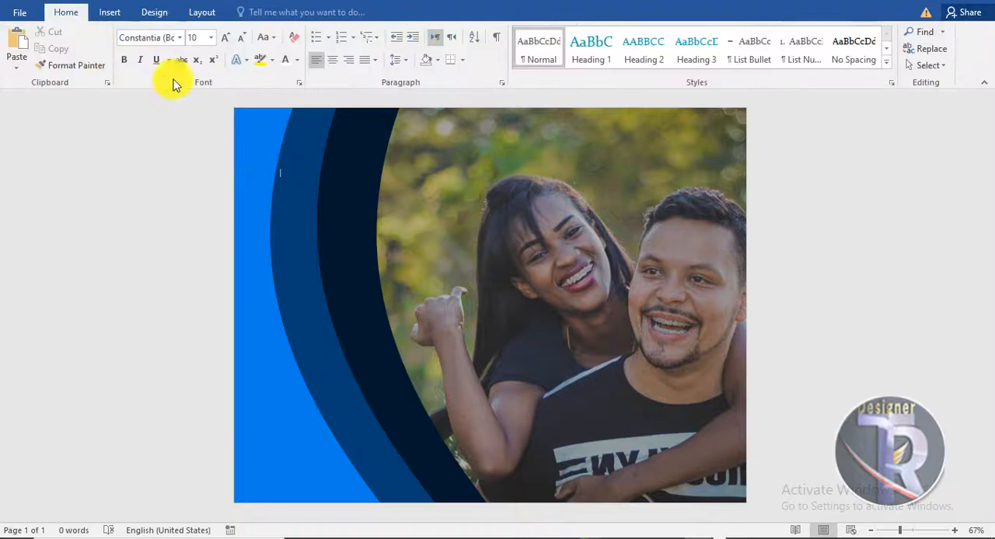
pyautogui.moveTo(280, 349); pyautogui.dragTo(454, 313)
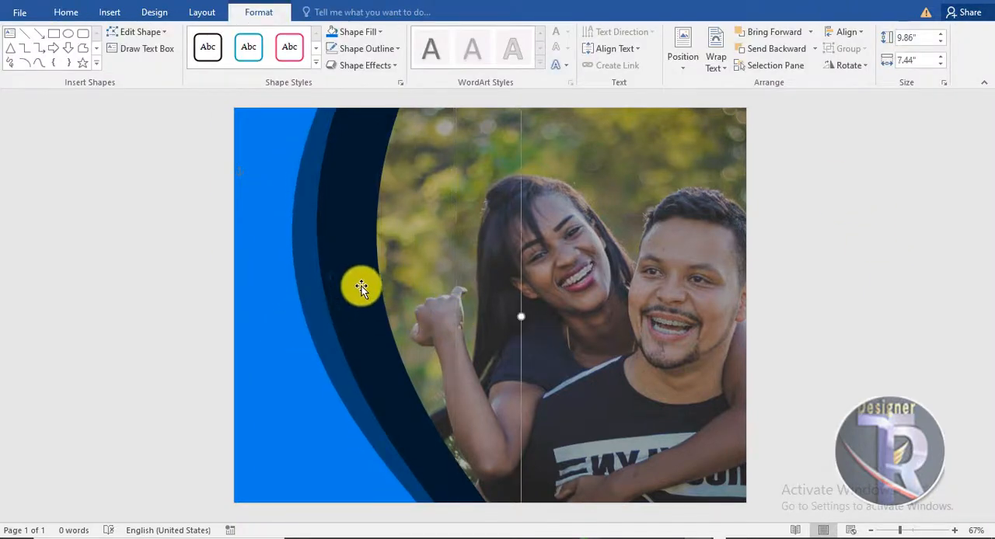
# Step: Narrow the navy curved shape to about 6.09" and shift the three curved shapes slightly right
pyautogui.moveTo(520, 317); pyautogui.dragTo(498, 314)
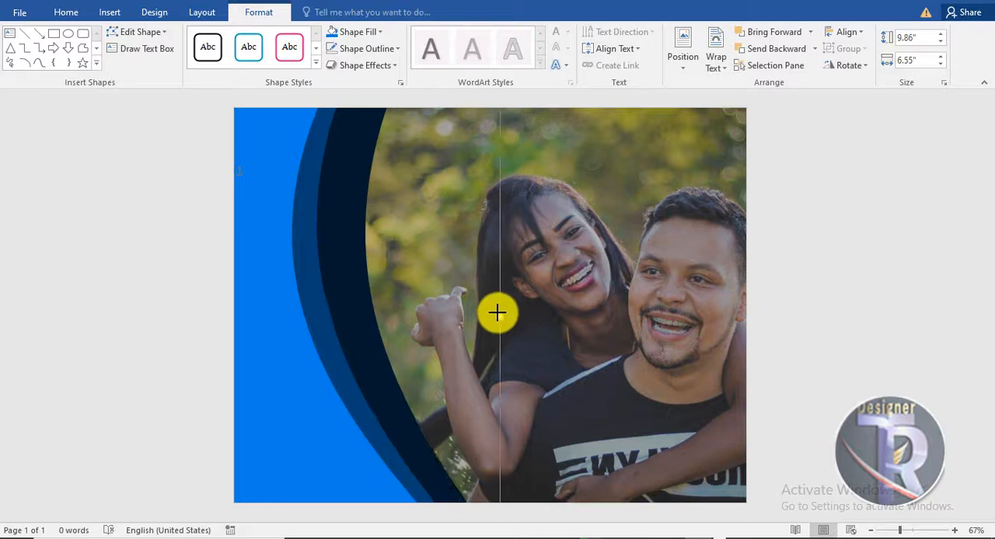
pyautogui.keyDown('shift'); pyautogui.click(322, 329); pyautogui.keyUp('shift')
pyautogui.keyDown('shift'); pyautogui.click(291, 331); pyautogui.keyUp('shift')
pyautogui.moveTo(292, 332); pyautogui.dragTo(318, 344)
# Step: Group the bright blue, dark blue and navy curved shapes into one object
pyautogui.rightClick(304, 321)
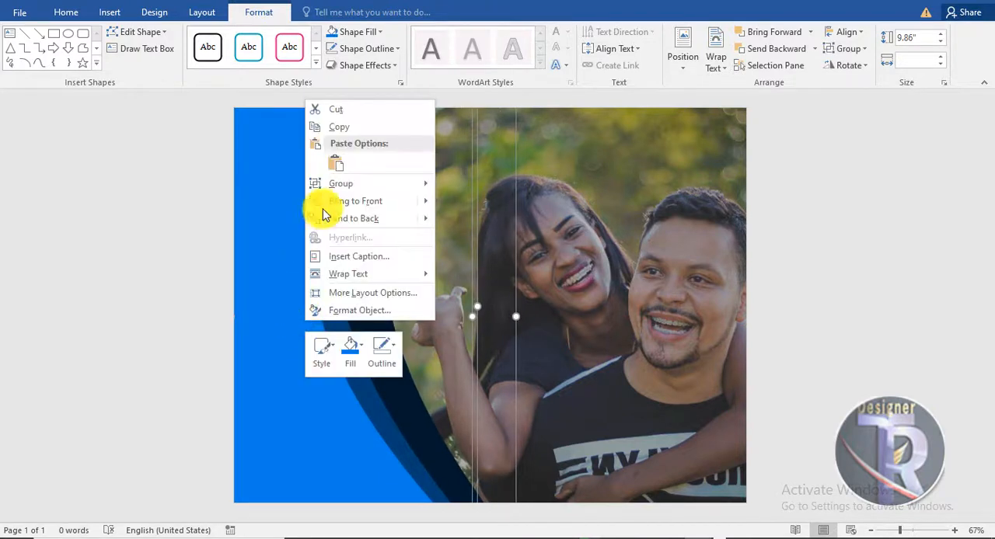
pyautogui.moveTo(444, 193)
pyautogui.click(478, 184)
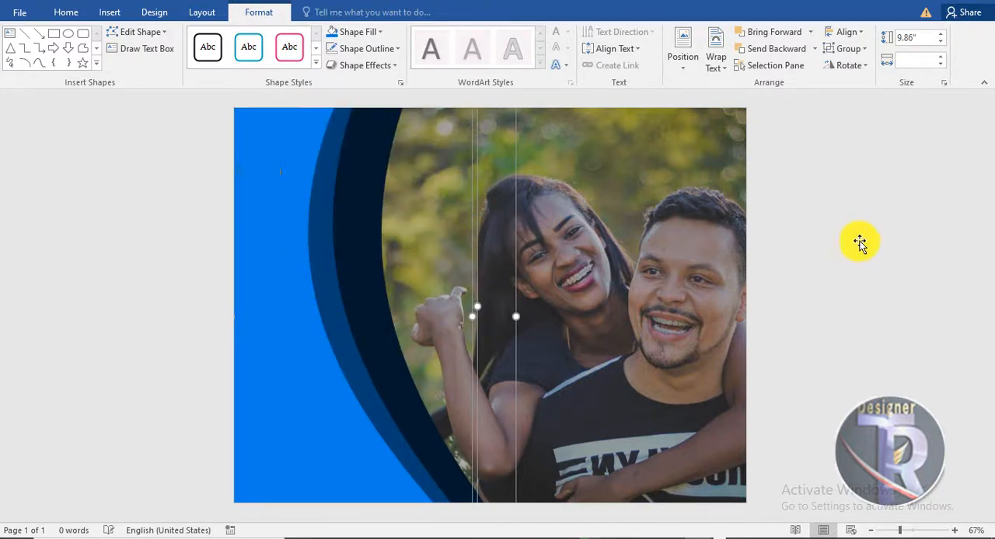
pyautogui.click(888, 189)
pyautogui.click(374, 162)
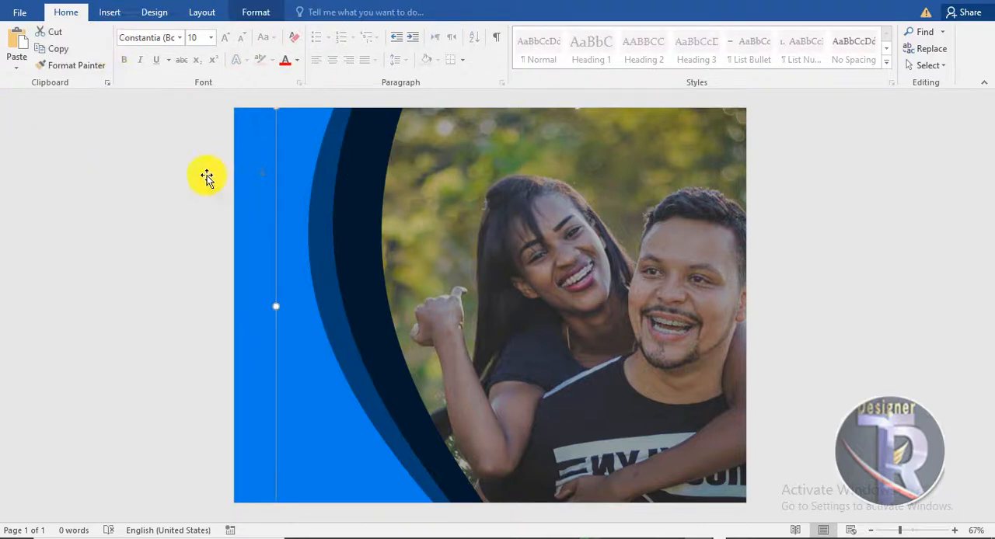
# Step: Draw a circle about 2.92" in diameter over the upper part of the navy curve's right edge
pyautogui.click(109, 12)
pyautogui.click(199, 56)
pyautogui.click(240, 93)
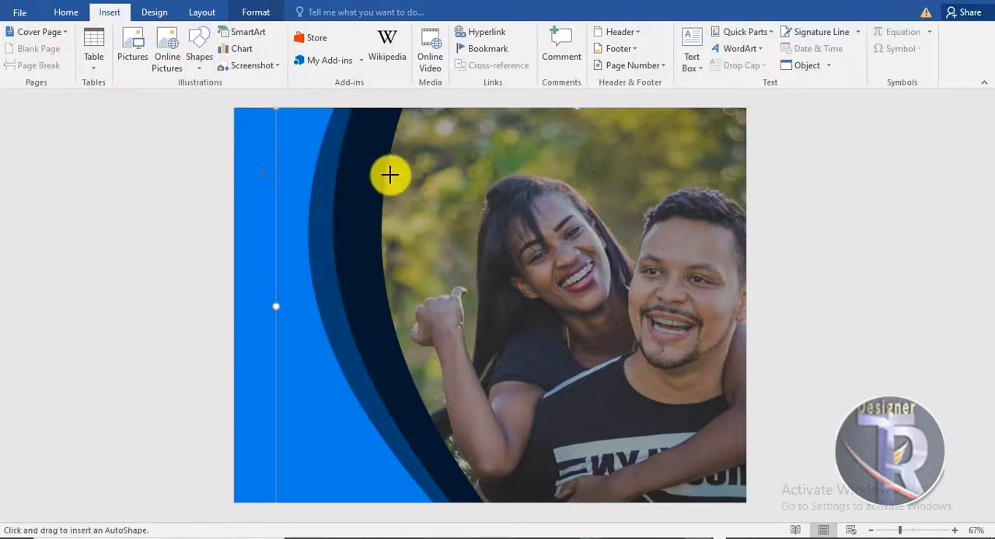
pyautogui.moveTo(387, 180)
pyautogui.mouseDown()
pyautogui.moveTo(487, 259)
pyautogui.moveTo(472, 273)
pyautogui.moveTo(475, 286)
pyautogui.mouseUp()
pyautogui.click(536, 228)
pyautogui.click(454, 224)
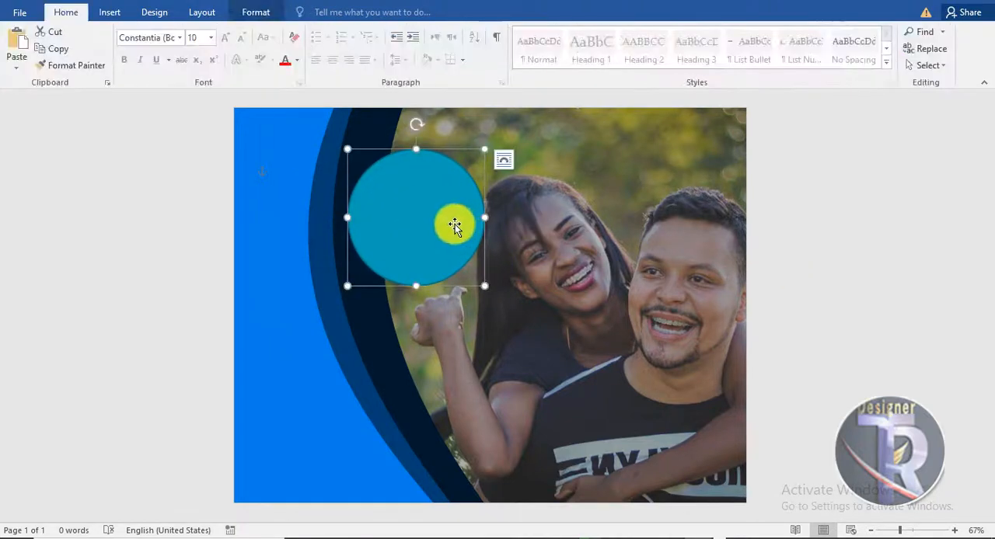
pyautogui.moveTo(451, 225); pyautogui.dragTo(450, 225)
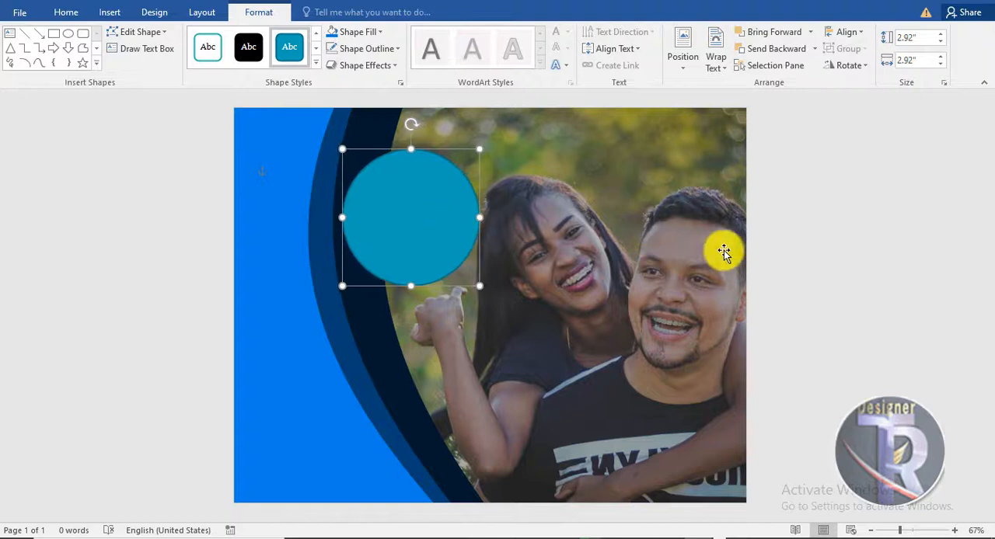
# Step: Fill the circle with the darkest shade of the last theme colour, a dark green, and give it a white 4½ pt outline
pyautogui.click(358, 33)
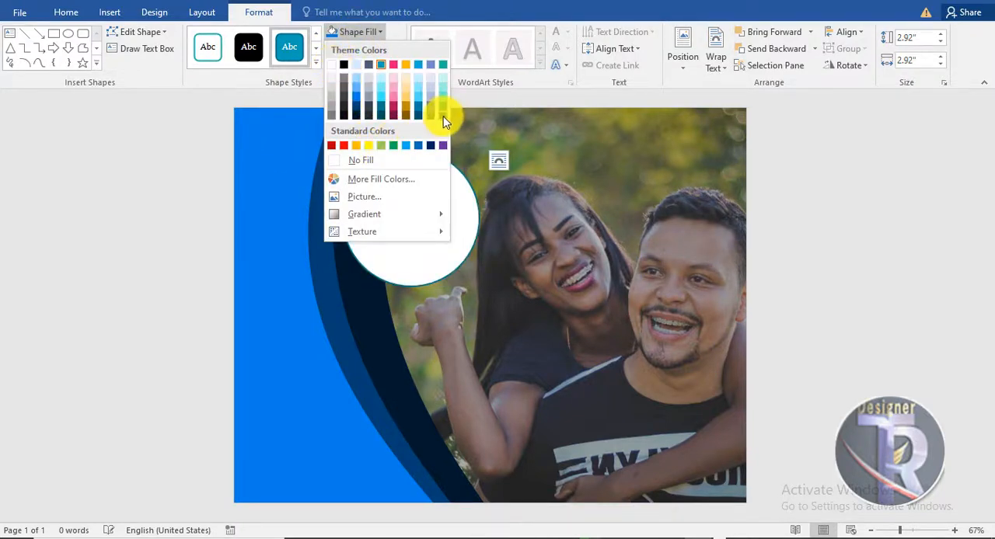
pyautogui.click(443, 116)
pyautogui.click(362, 48)
pyautogui.click(336, 82)
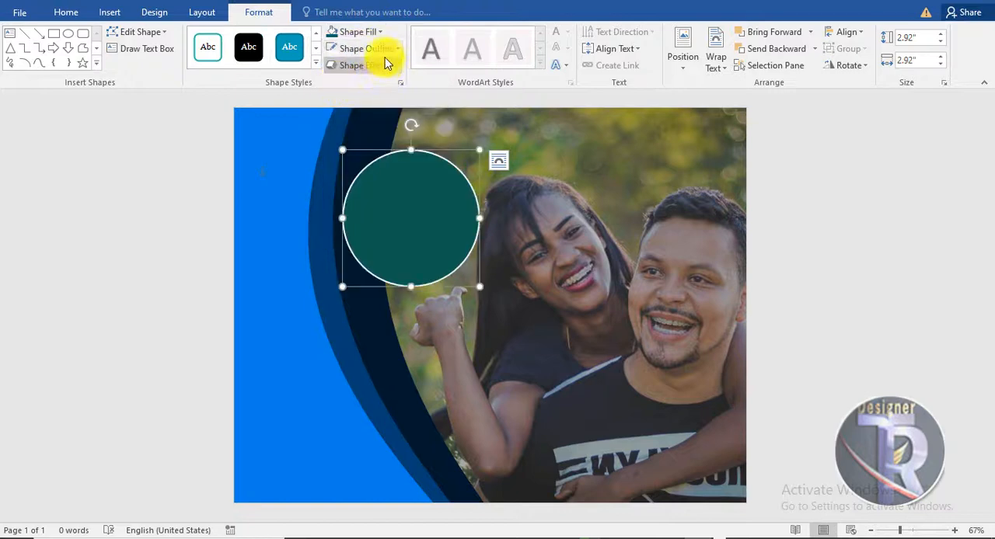
pyautogui.click(385, 52)
pyautogui.moveTo(432, 215)
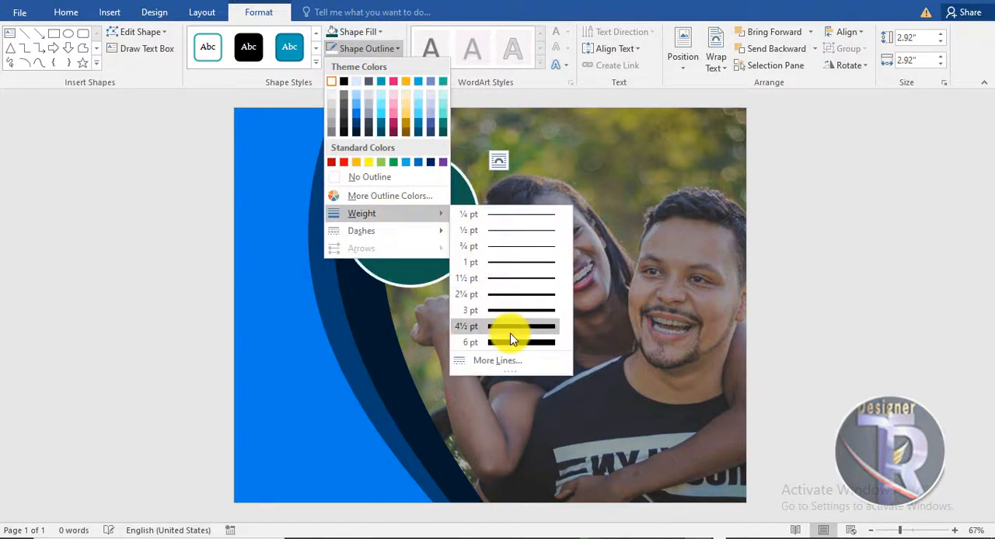
pyautogui.click(510, 331)
# Step: Shrink the green circle to about 2.45" and nudge it right and slightly down over the navy curve's edge
pyautogui.moveTo(479, 287); pyautogui.dragTo(457, 265)
pyautogui.press('Right')
pyautogui.press('Right')
pyautogui.press('Right')
pyautogui.press('Right')
pyautogui.press('Right')
pyautogui.press('Right')
pyautogui.press('Right')
pyautogui.press('Right')
pyautogui.press('Right')
pyautogui.press('Right')
pyautogui.press('Right')
pyautogui.press('Right')
pyautogui.press('Right')
pyautogui.press('Right')
pyautogui.press('Right')
pyautogui.press('Right')
pyautogui.press('Right')
pyautogui.press('Right')
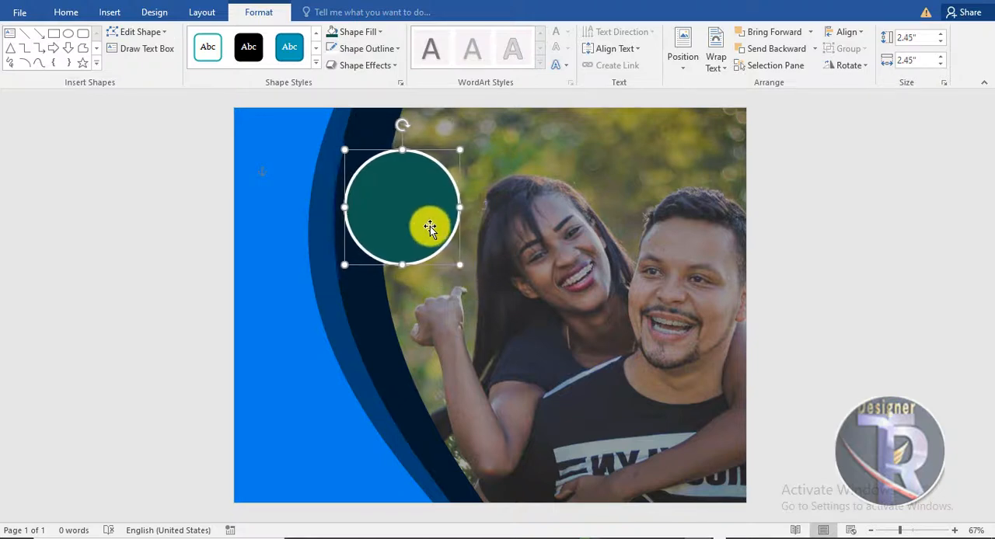
pyautogui.press('Down')
pyautogui.press('Down')
pyautogui.press('Down')
pyautogui.press('Down')
pyautogui.press('Right')
pyautogui.press('Right')
pyautogui.press('Right')
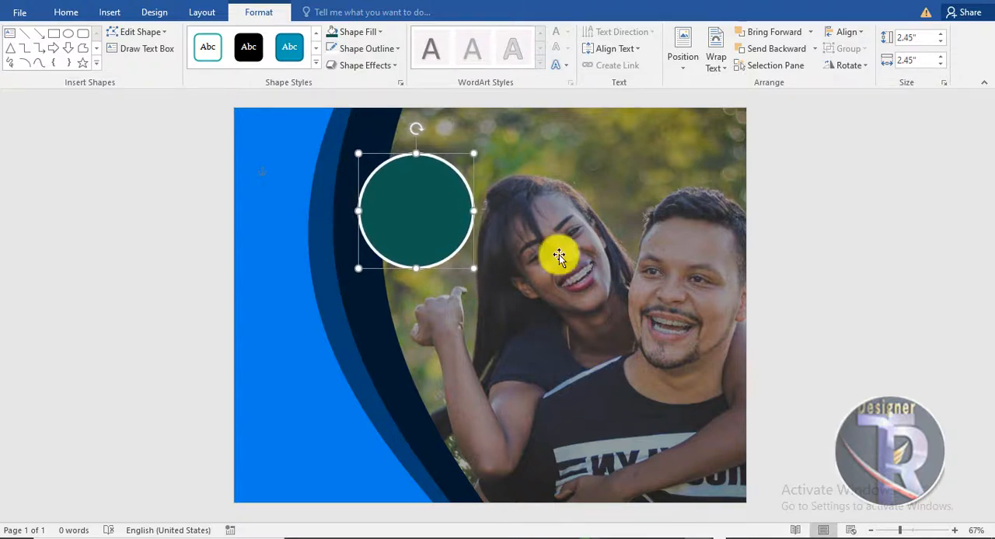
pyautogui.click(761, 278)
# Step: Draw a small circle about 0.34" in diameter just inside the upper edge of the green circle
pyautogui.scroll(5, 518, 293)
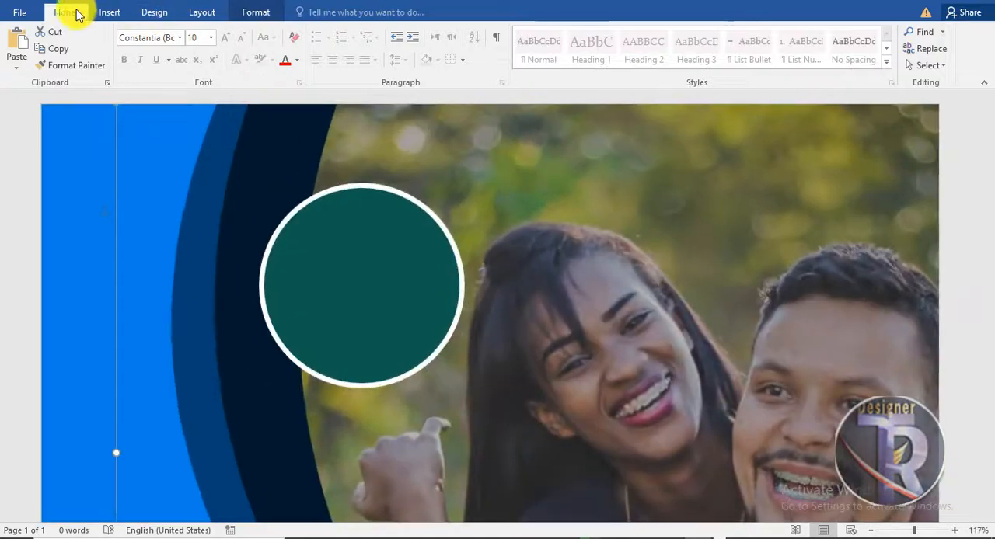
pyautogui.click(110, 12)
pyautogui.click(198, 48)
pyautogui.click(240, 159)
pyautogui.click(198, 69)
pyautogui.click(250, 100)
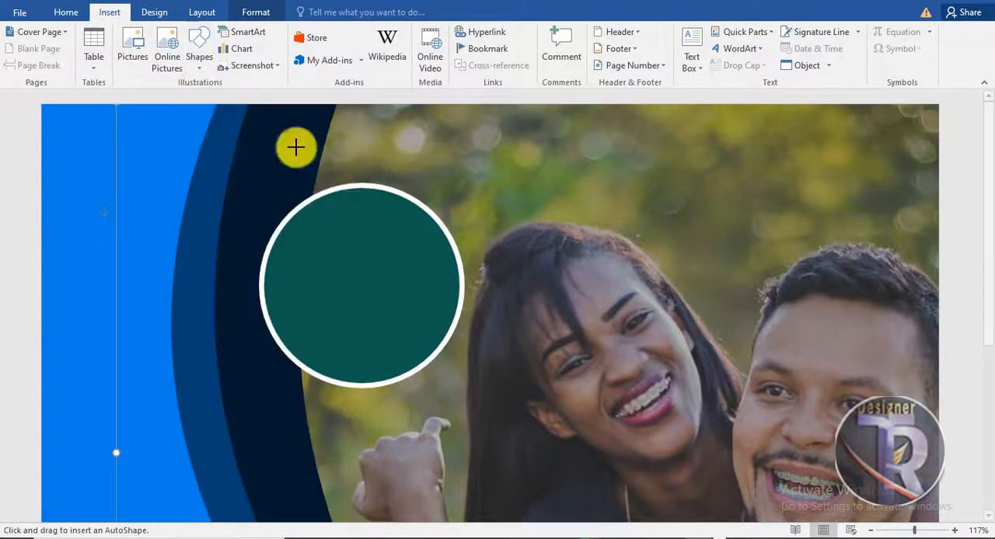
pyautogui.moveTo(353, 202); pyautogui.dragTo(375, 229)
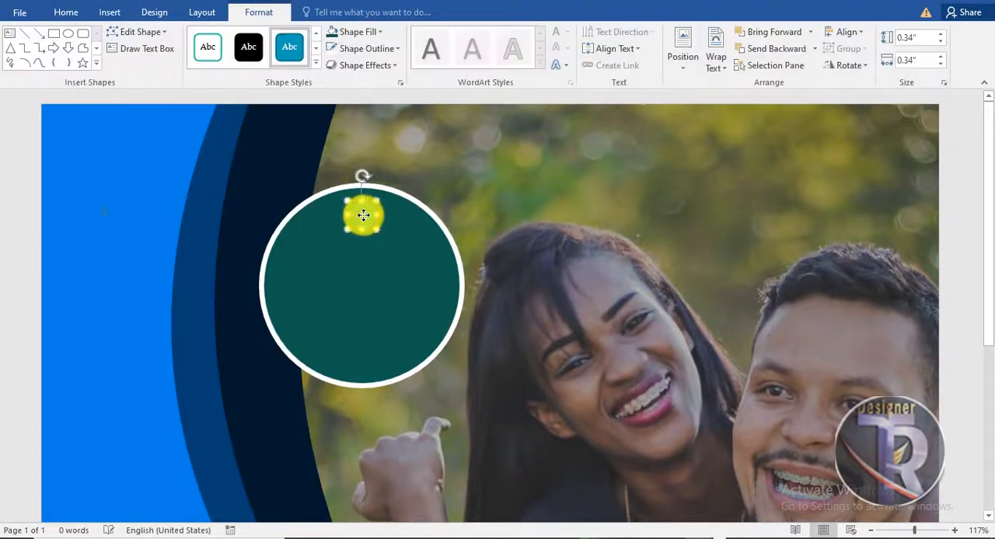
# Step: Fill the small circle with white and set its outline to black
pyautogui.click(249, 46)
pyautogui.click(371, 33)
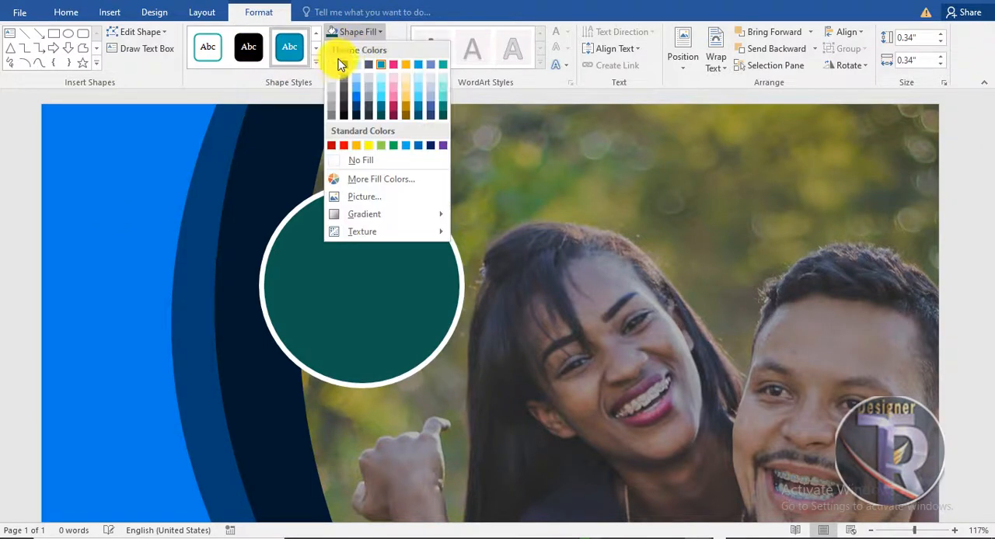
pyautogui.click(333, 64)
pyautogui.click(371, 48)
pyautogui.click(343, 84)
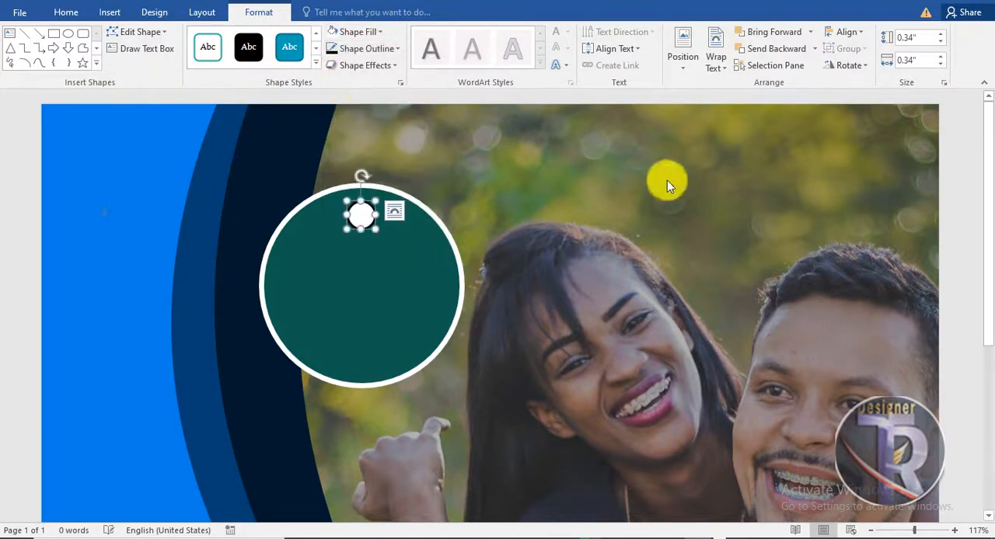
# Step: Nudge the small white circle slightly right near the top of the green circle
pyautogui.click(963, 196)
pyautogui.scroll(-4, 544, 227)
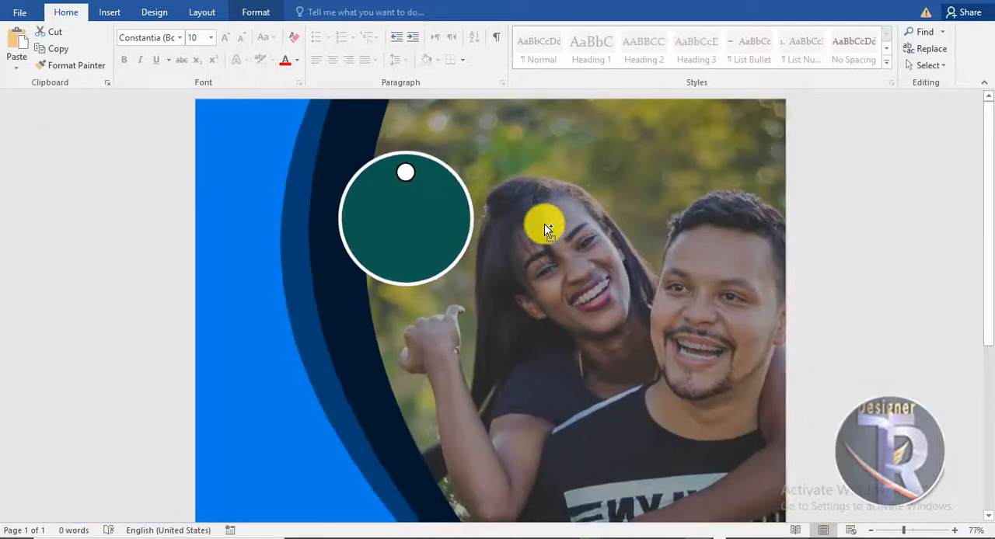
pyautogui.click(413, 172)
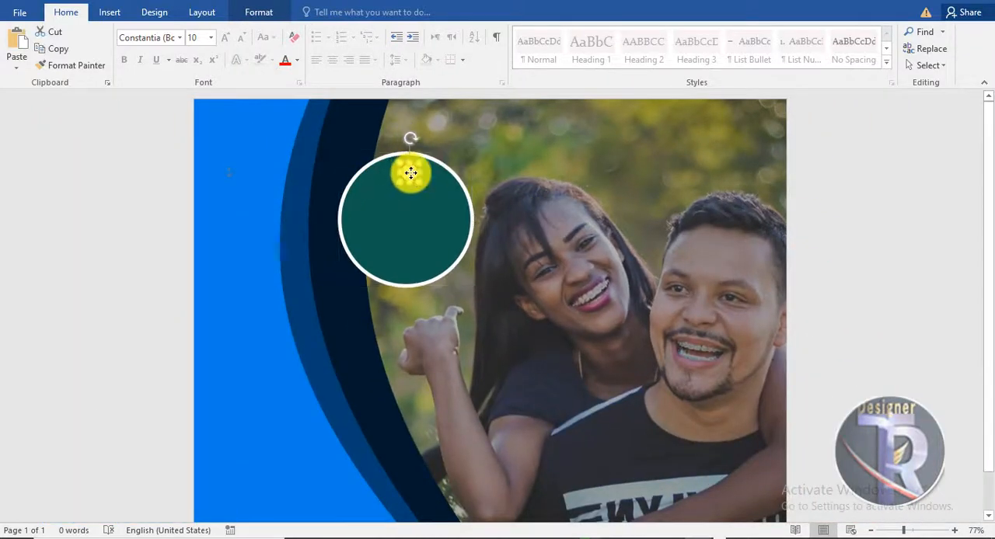
pyautogui.click(867, 210)
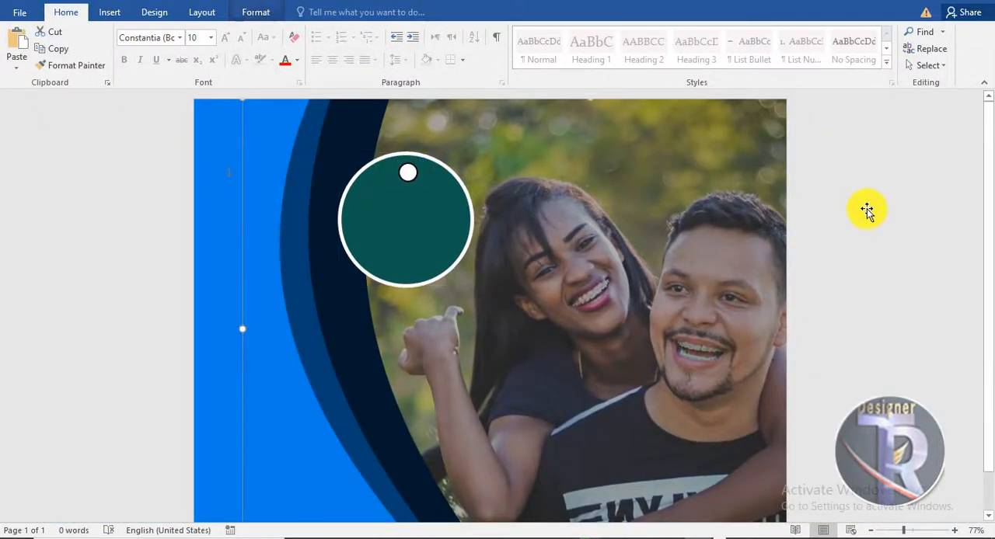
# Step: Draw an arrow about 1.32" tall from the page's top edge down to the small white circle and colour it black
pyautogui.click(109, 12)
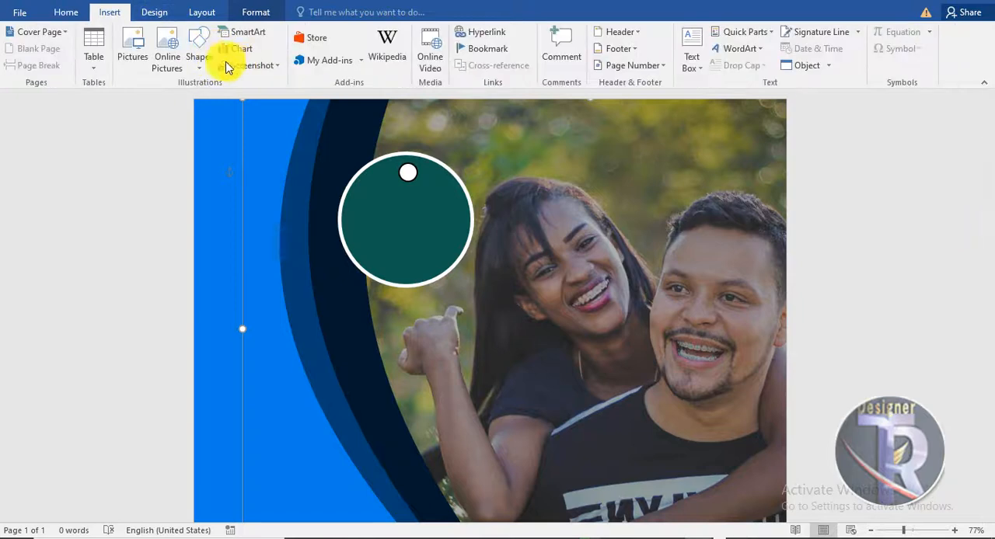
pyautogui.click(199, 52)
pyautogui.click(220, 104)
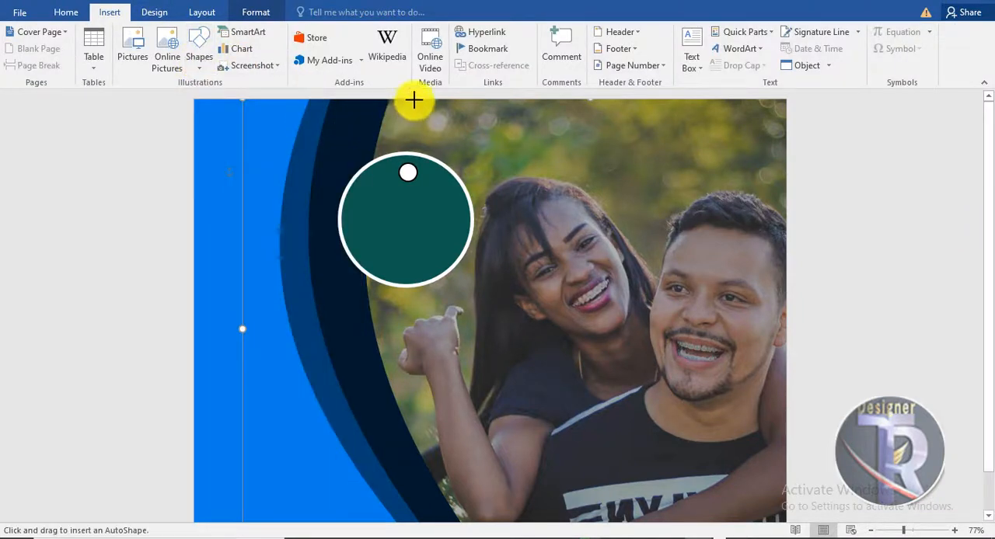
pyautogui.moveTo(414, 99); pyautogui.dragTo(411, 168)
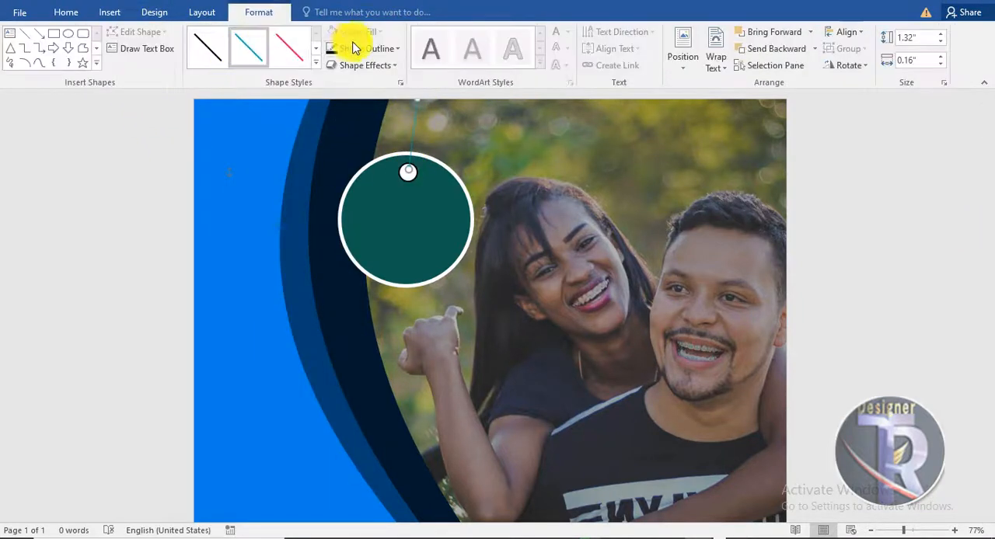
pyautogui.click(342, 49)
pyautogui.click(343, 85)
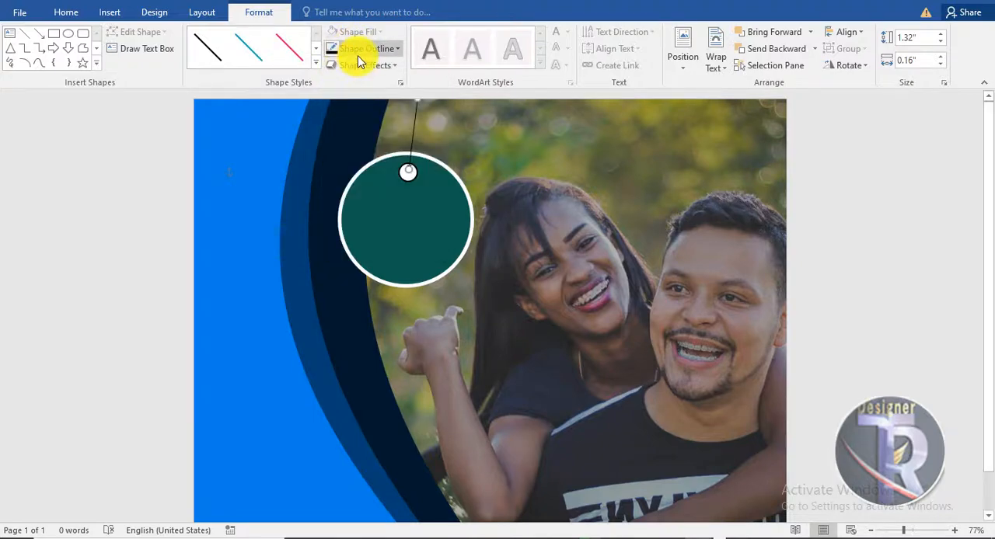
# Step: Give the black arrow an open arrowhead at the small circle's end and set its line weight to 4½ pt
pyautogui.click(357, 52)
pyautogui.moveTo(375, 254)
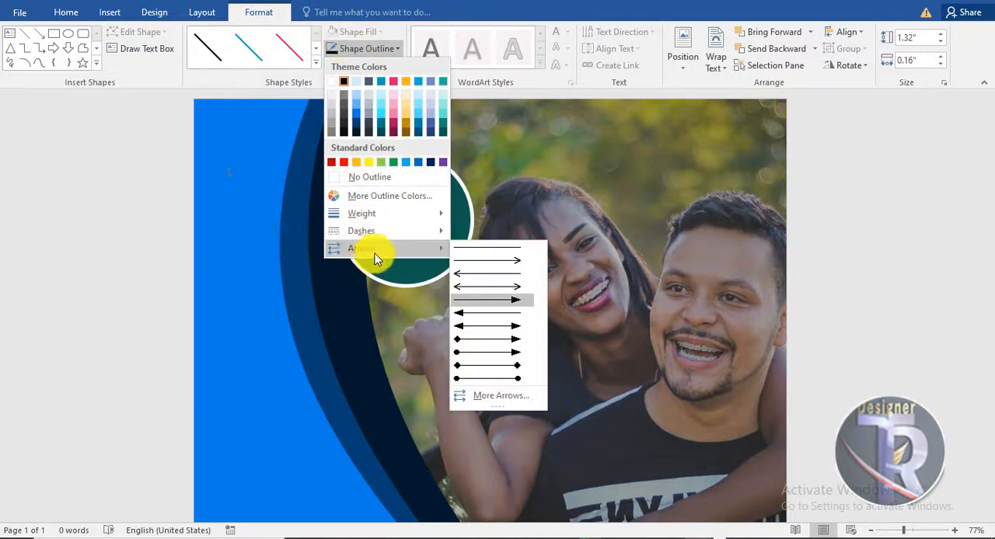
pyautogui.click(492, 264)
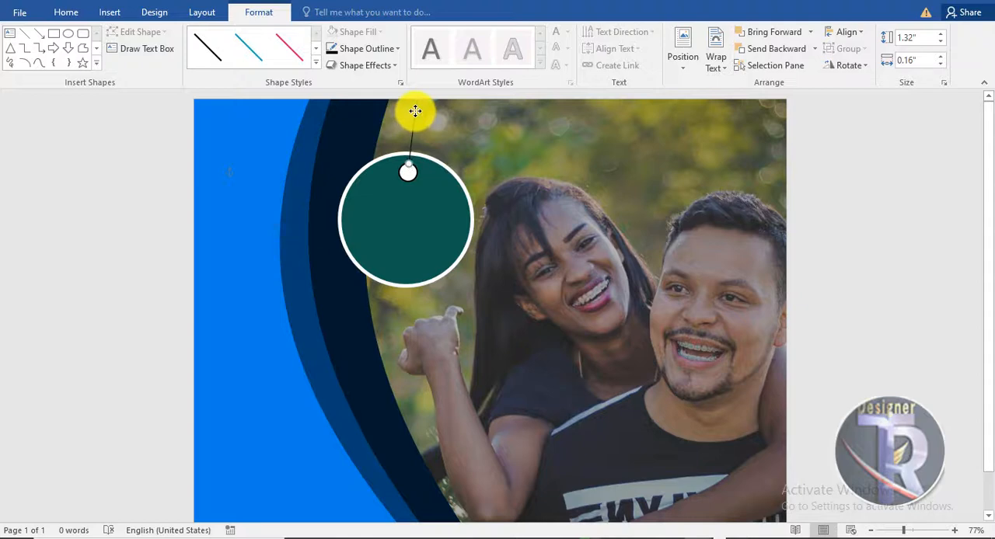
pyautogui.click(917, 227)
pyautogui.click(415, 127)
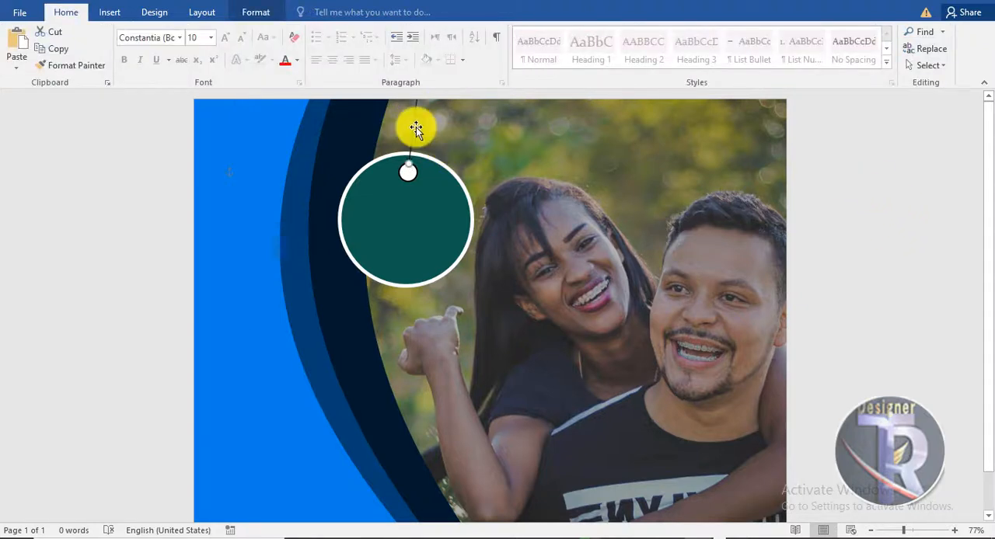
pyautogui.click(265, 12)
pyautogui.click(369, 50)
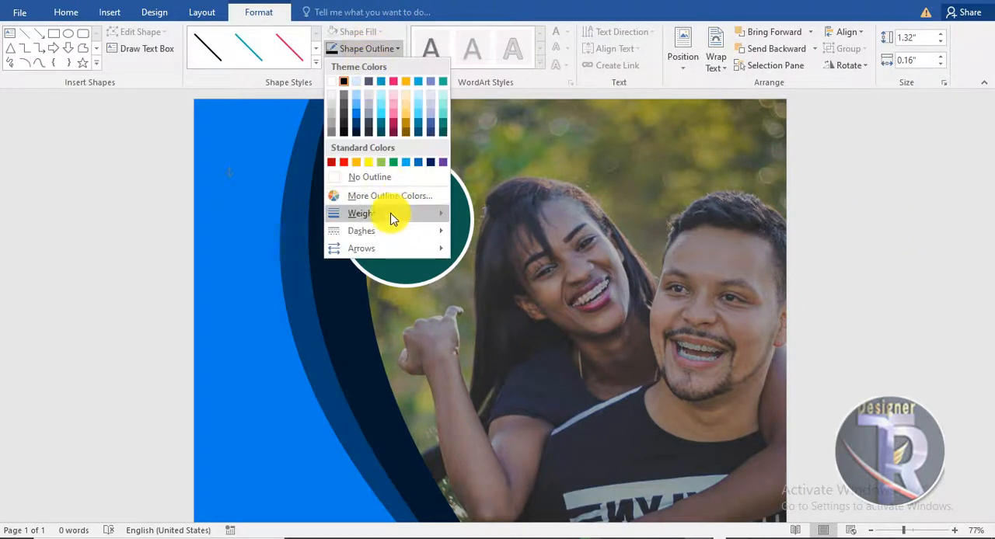
pyautogui.moveTo(391, 216)
pyautogui.click(495, 324)
pyautogui.click(875, 203)
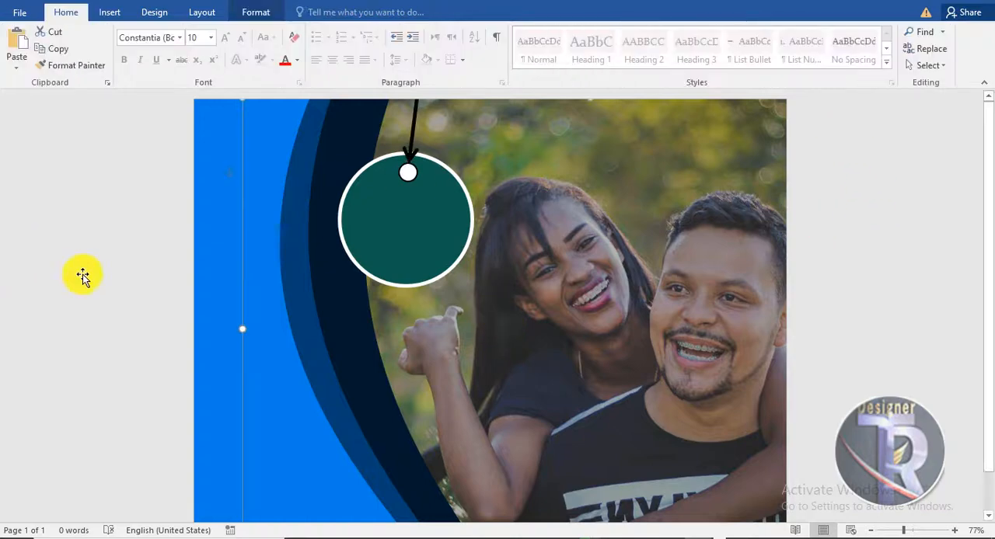
# Step: Insert WordArt in the plain black style reading "Happy New Year" over the photo's upper right area
pyautogui.click(113, 12)
pyautogui.click(739, 48)
pyautogui.click(726, 82)
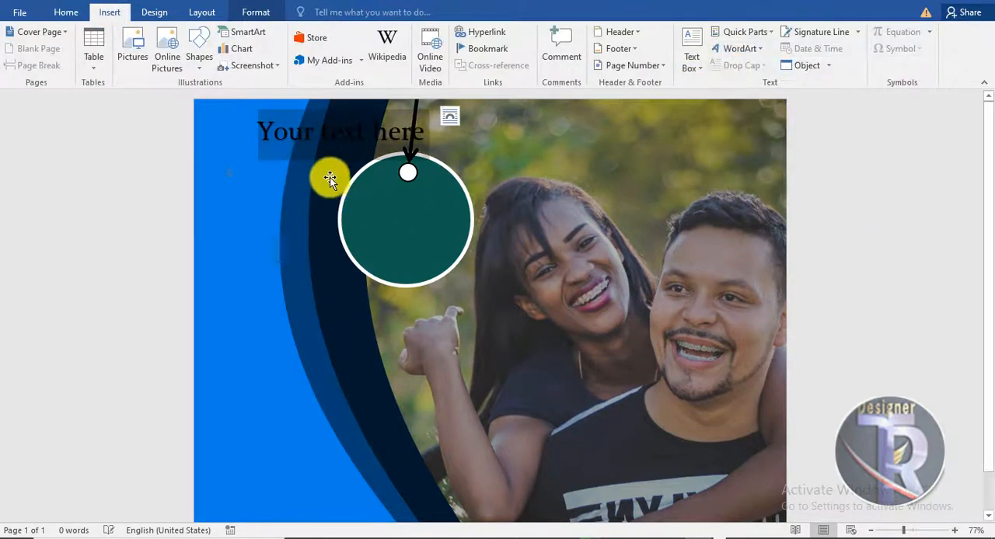
pyautogui.moveTo(399, 196); pyautogui.dragTo(637, 162)
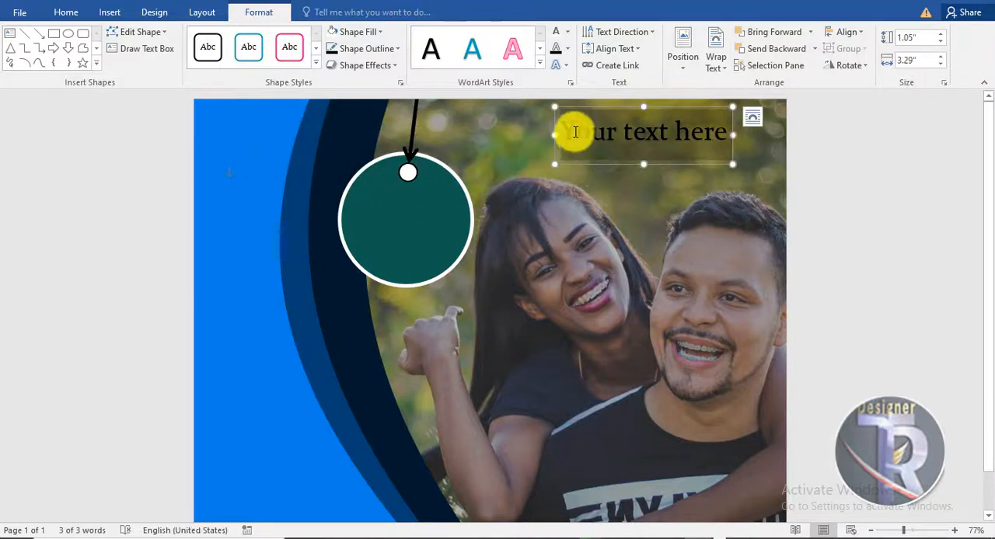
pyautogui.write('Happy New Year')
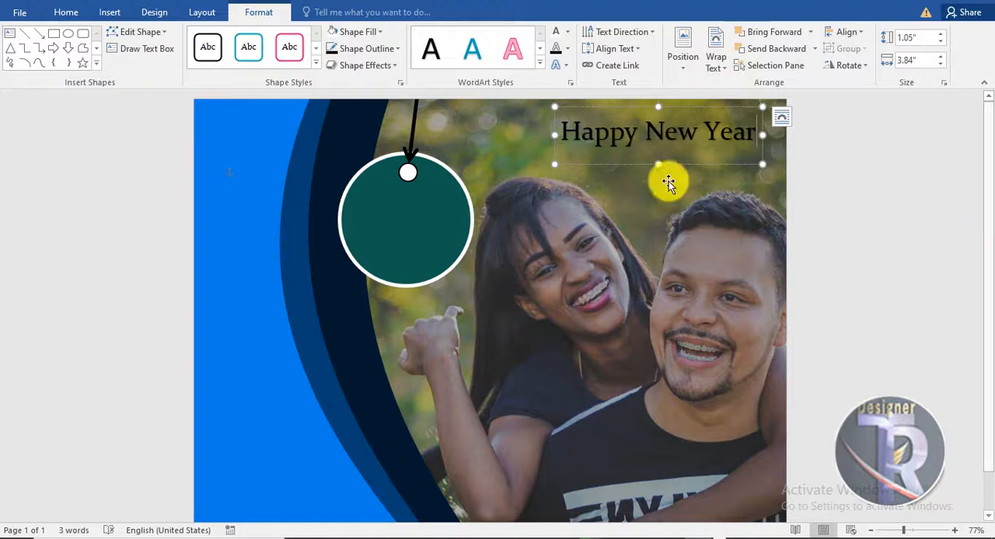
pyautogui.moveTo(693, 165); pyautogui.dragTo(667, 165)
# Step: Set the "Happy New Year" text to Brush Script MT at size 72 and reposition it above the couple
pyautogui.click(70, 14)
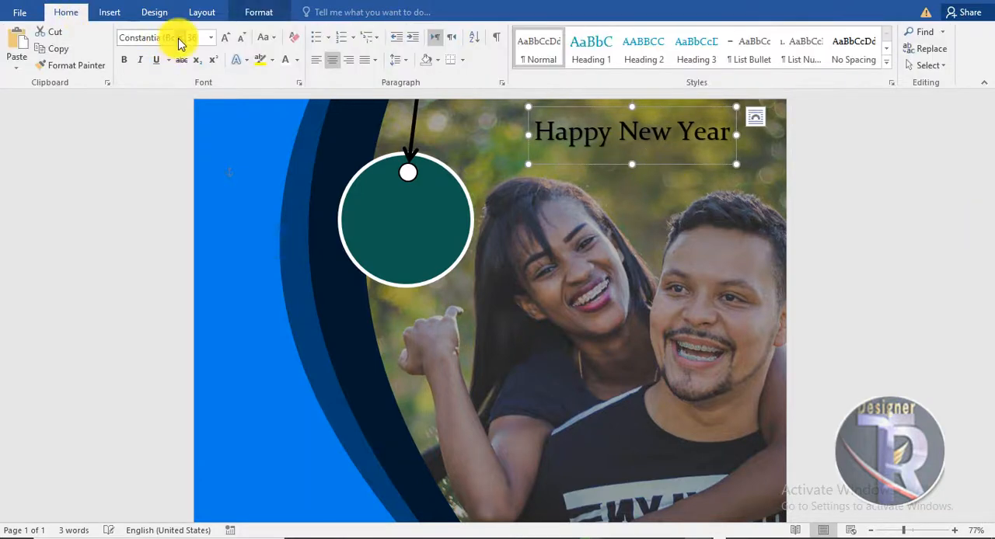
pyautogui.click(178, 37)
pyautogui.click(163, 156)
pyautogui.click(225, 37)
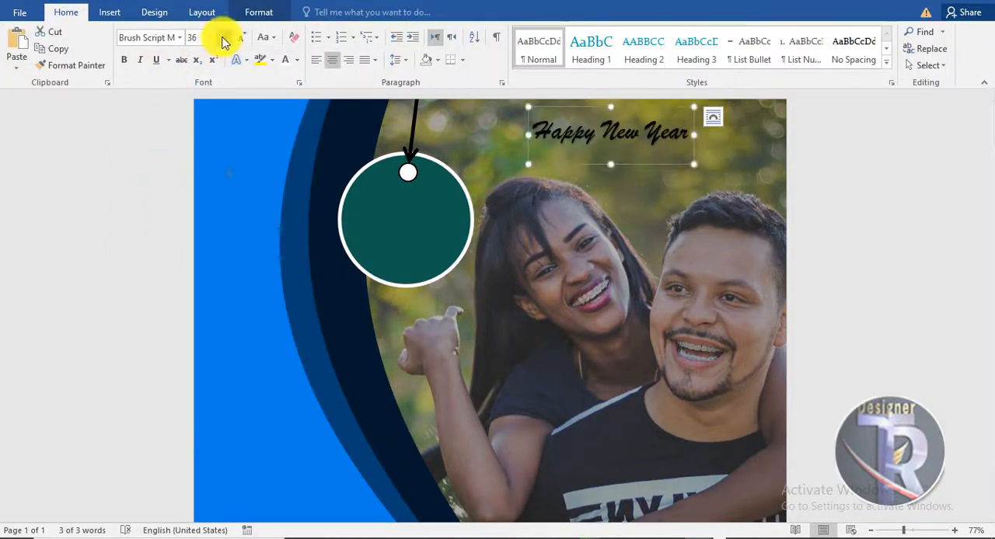
pyautogui.click(224, 38)
pyautogui.moveTo(615, 202); pyautogui.dragTo(544, 186)
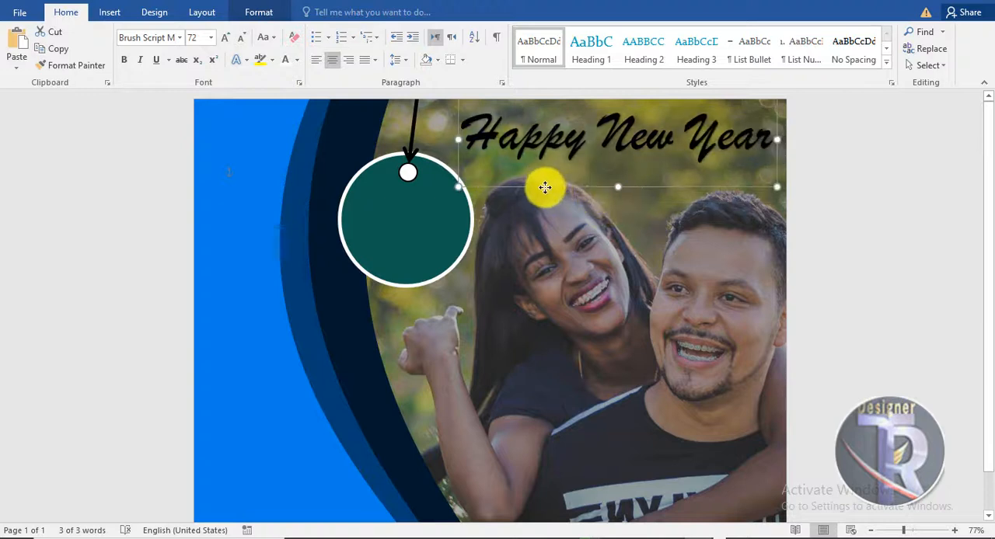
# Step: Colour the "Happy New Year" text white
pyautogui.click(291, 64)
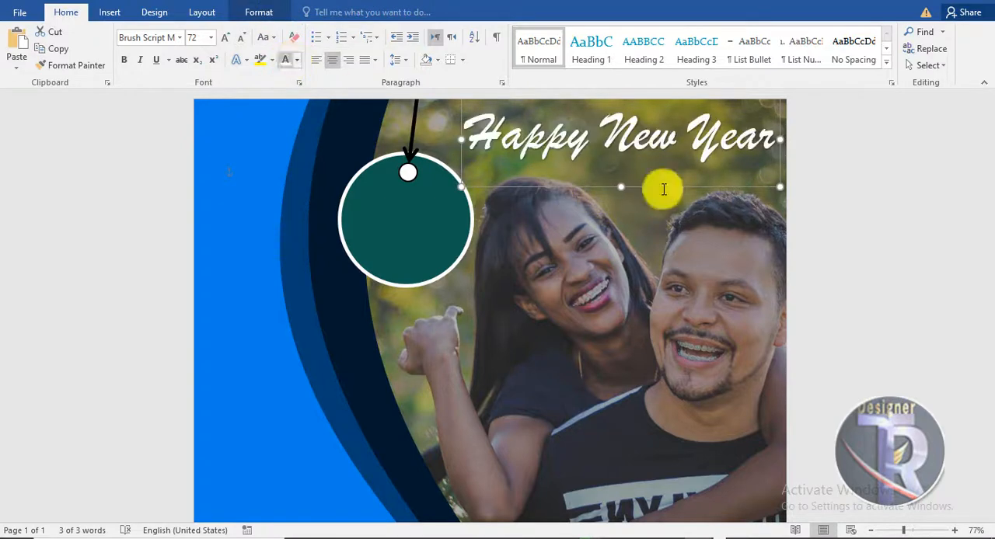
pyautogui.click(910, 223)
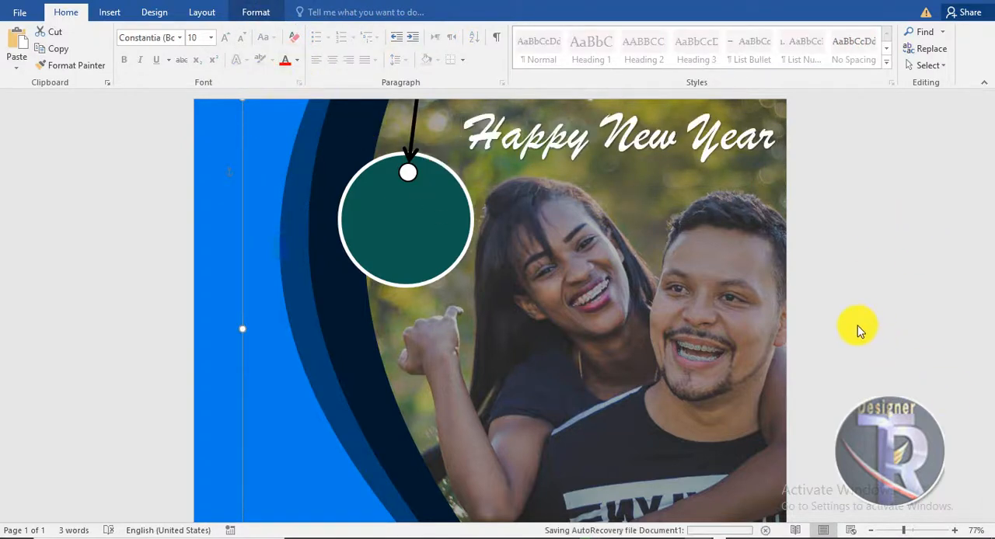
# Step: Insert WordArt in a plain style reading "2022" and place it over the green circle
pyautogui.click(109, 11)
pyautogui.click(739, 48)
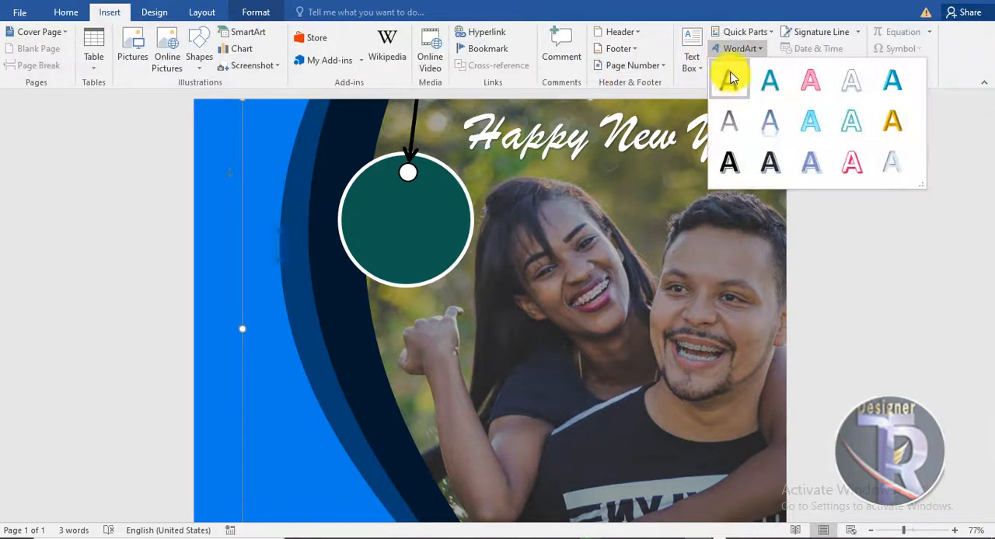
pyautogui.click(731, 138)
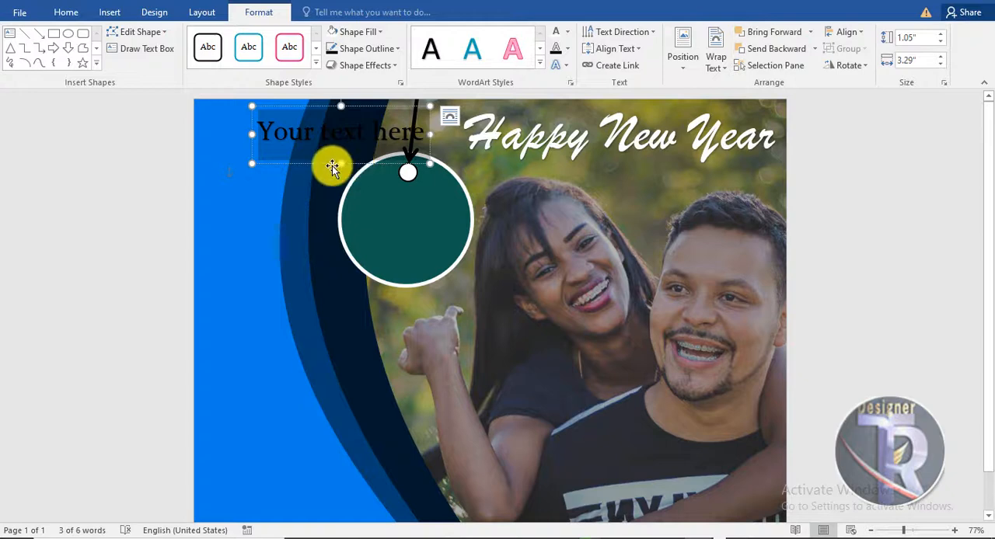
pyautogui.moveTo(332, 168); pyautogui.dragTo(420, 249)
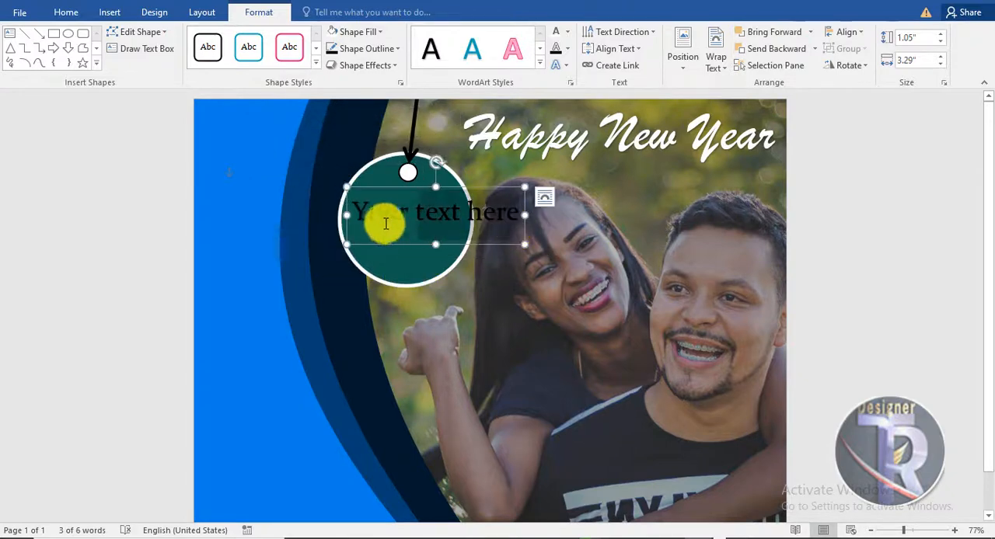
pyautogui.write('2022')
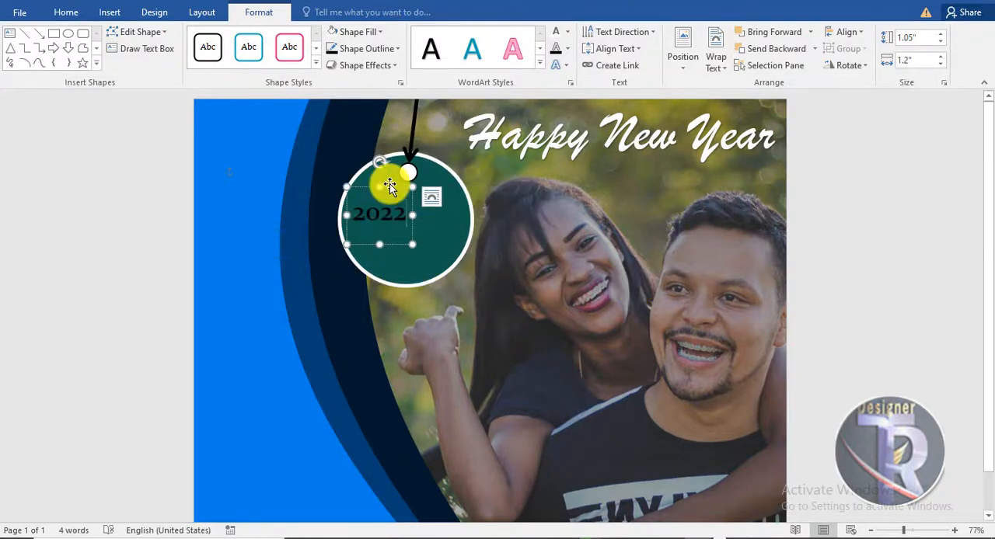
pyautogui.moveTo(389, 187); pyautogui.dragTo(409, 208)
# Step: Colour the "2022" text white, set it in Stretch Pro and centre it inside the green circle
pyautogui.click(356, 31)
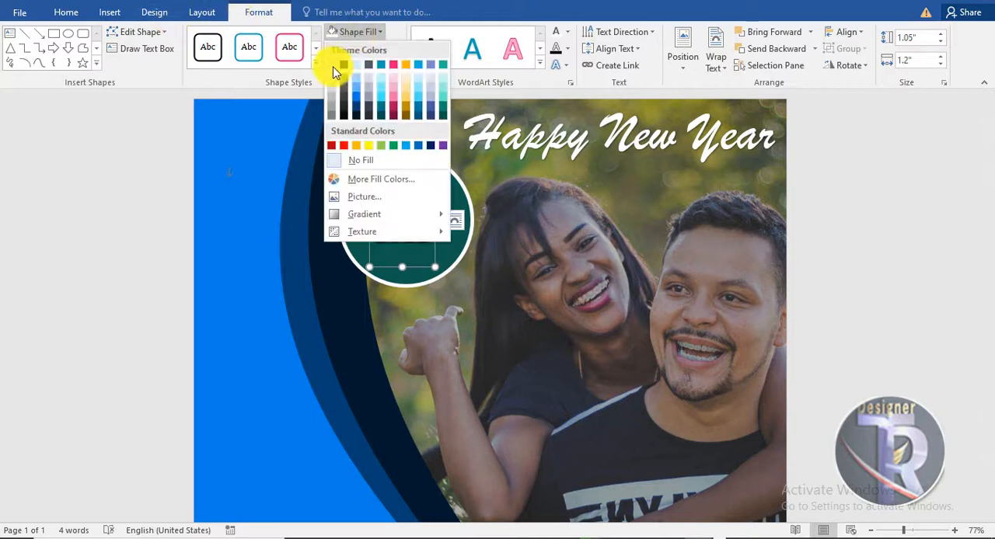
pyautogui.click(555, 31)
pyautogui.click(66, 12)
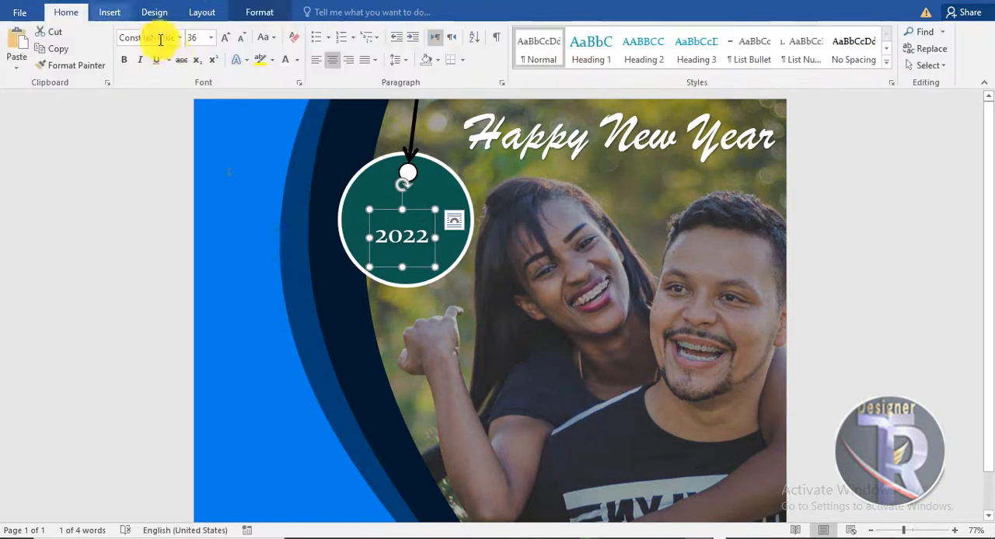
pyautogui.click(177, 38)
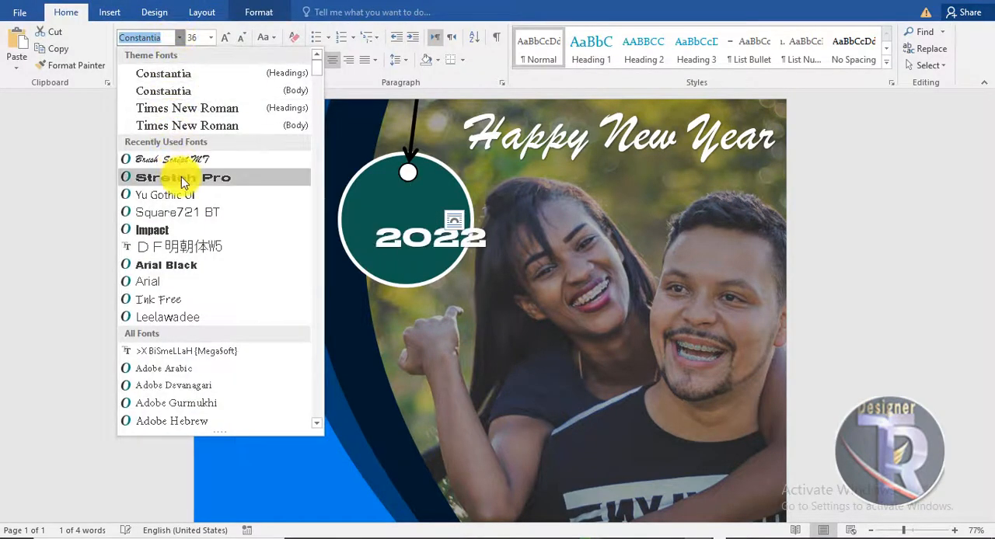
pyautogui.click(183, 179)
pyautogui.moveTo(427, 210); pyautogui.dragTo(429, 194)
pyautogui.click(906, 303)
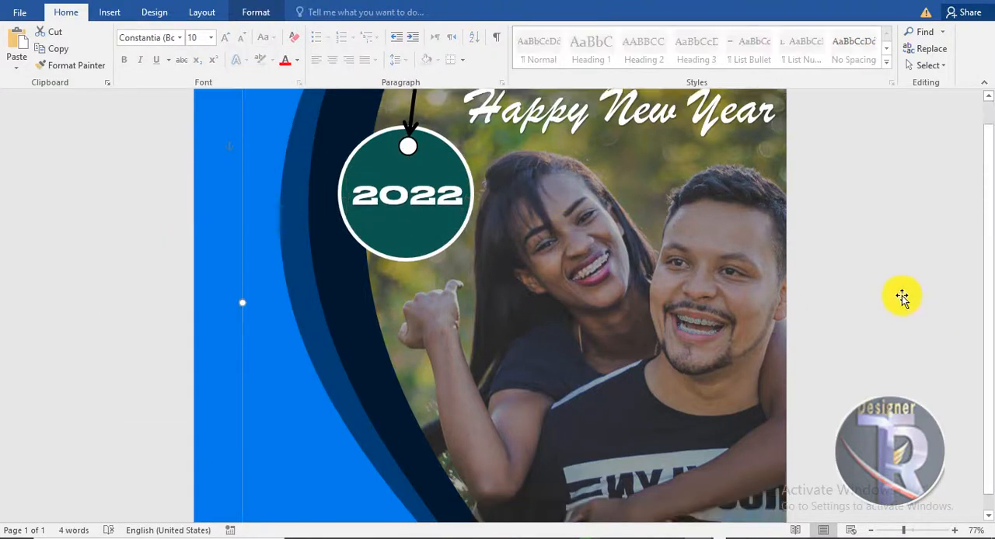
# Step: Insert WordArt in the plain black style reading "Calendar 2022" over the lower part of the photo
pyautogui.scroll(-1, 987, 288)
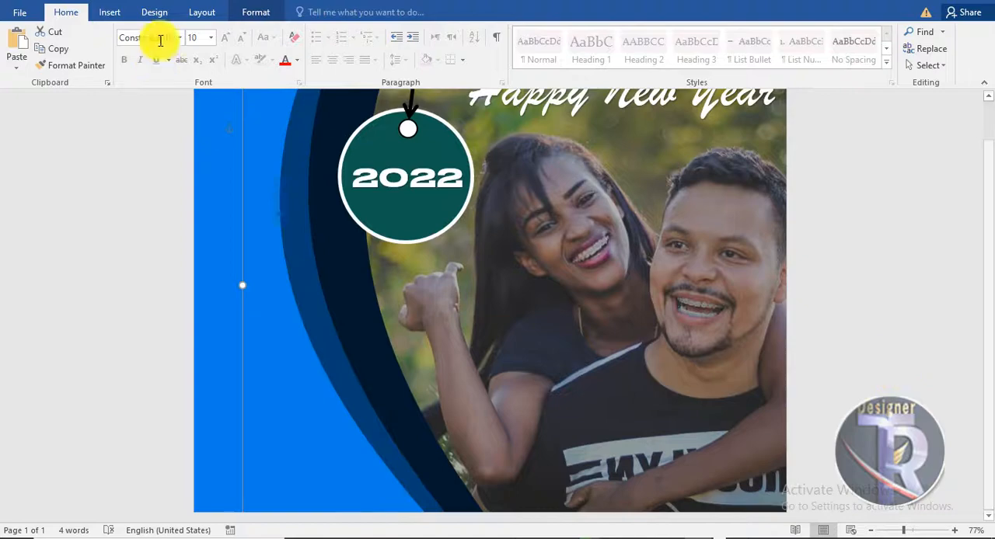
pyautogui.click(110, 11)
pyautogui.click(733, 53)
pyautogui.click(723, 91)
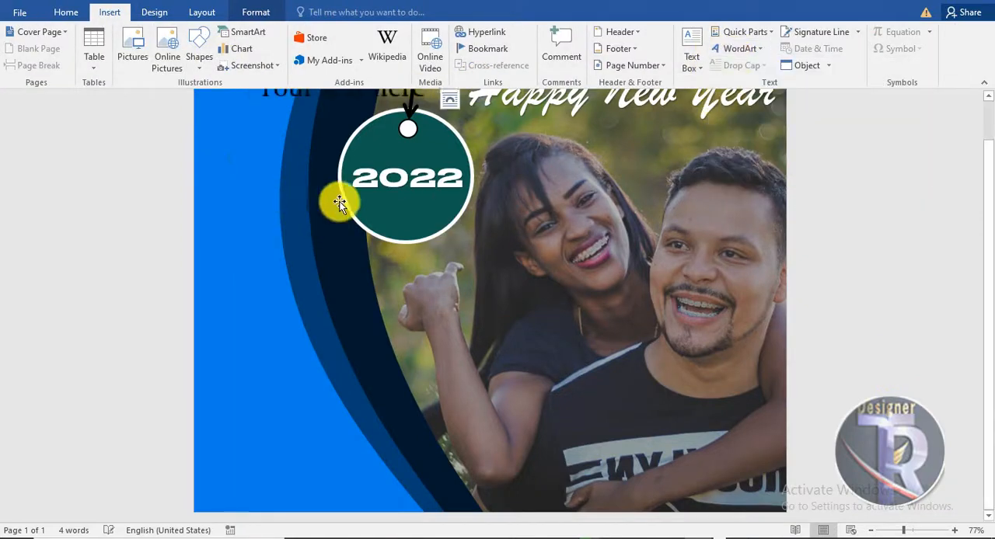
pyautogui.moveTo(324, 150); pyautogui.dragTo(639, 506)
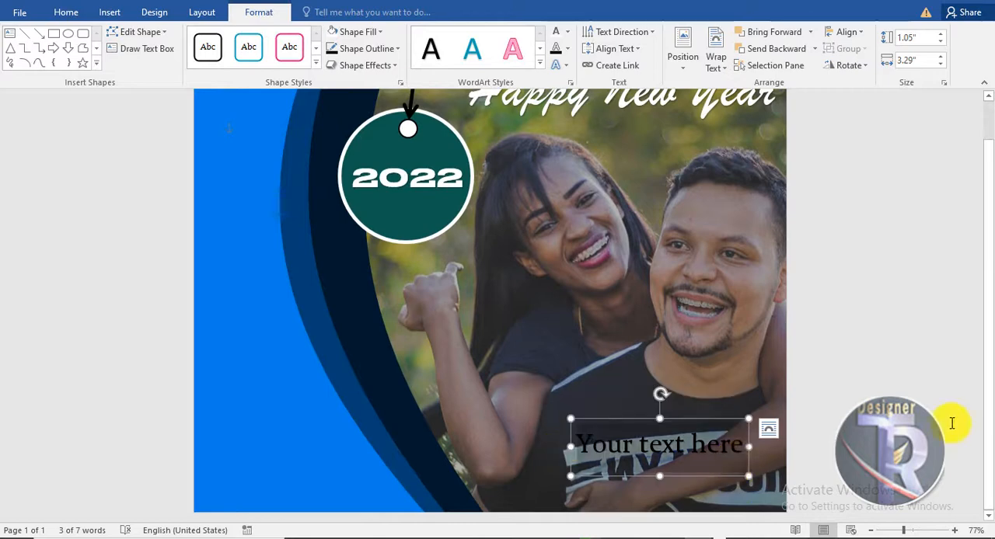
pyautogui.write('Calend')
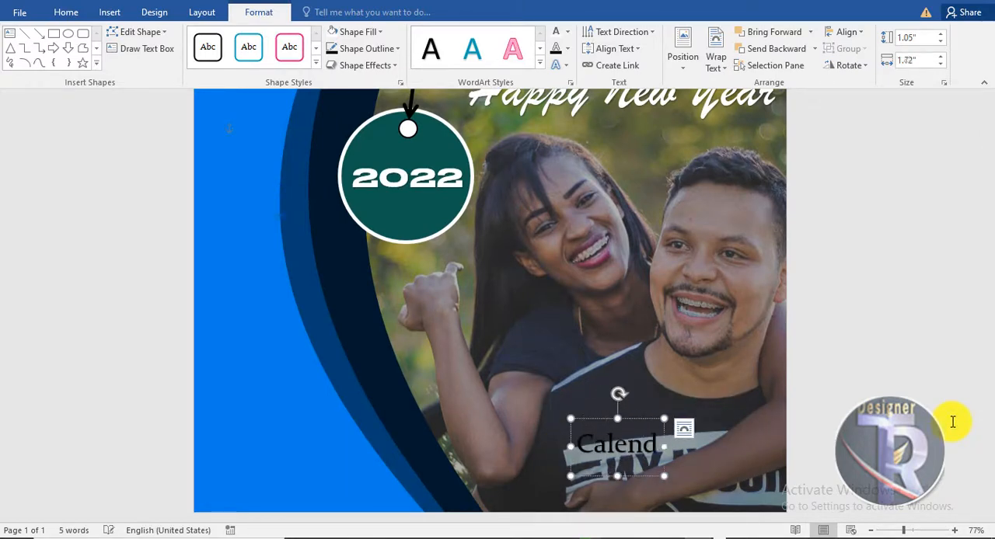
pyautogui.write('ar')
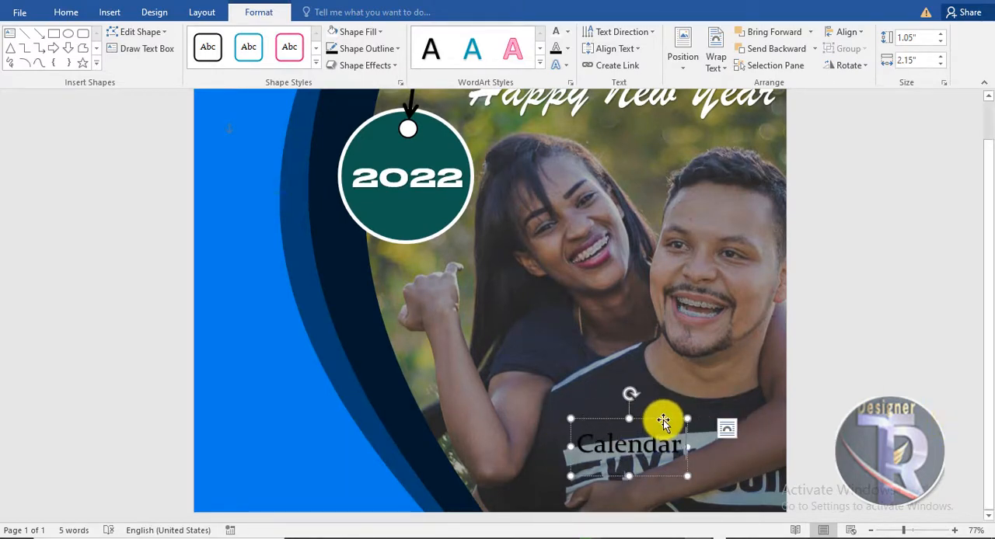
pyautogui.write(' 2022')
# Step: Colour the "Calendar 2022" text white and move it into the photo's bottom right corner
pyautogui.moveTo(684, 417); pyautogui.dragTo(726, 452)
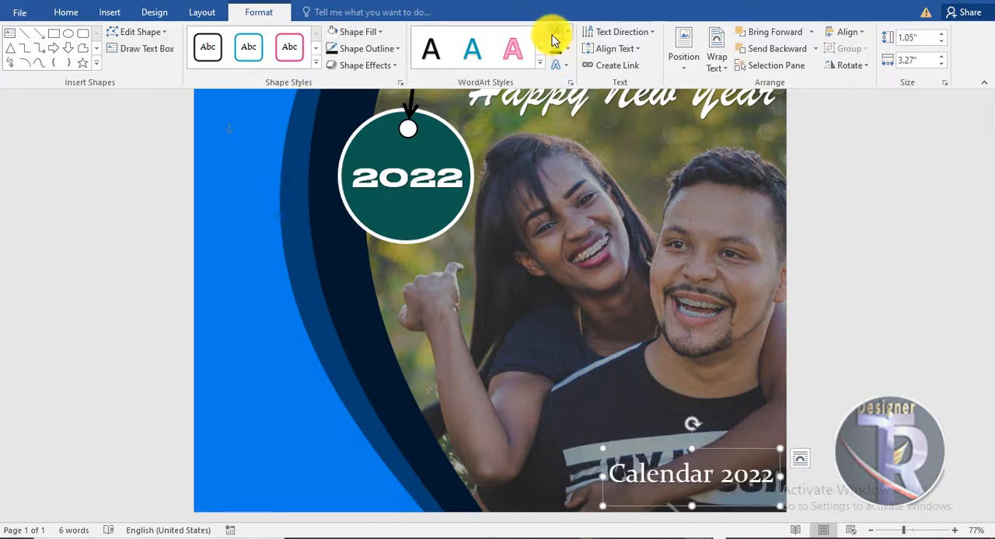
pyautogui.click(932, 364)
pyautogui.click(751, 473)
pyautogui.moveTo(741, 450); pyautogui.dragTo(747, 467)
pyautogui.click(129, 258)
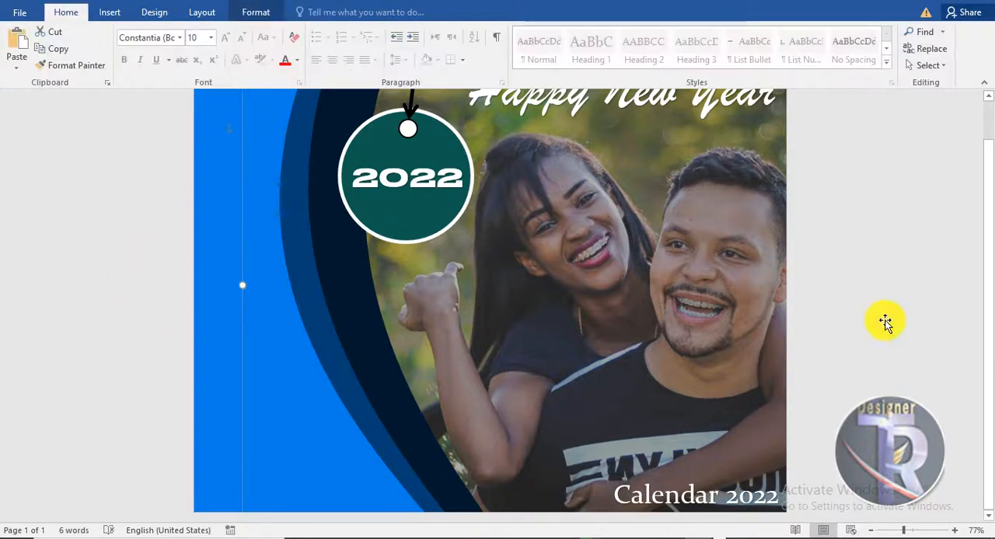
# Step: Insert the whatsapp picture in front of text, about 0.8" in size, and place it low on the blue area's left edge
pyautogui.scroll(1, 984, 225)
pyautogui.scroll(-1, 855, 221)
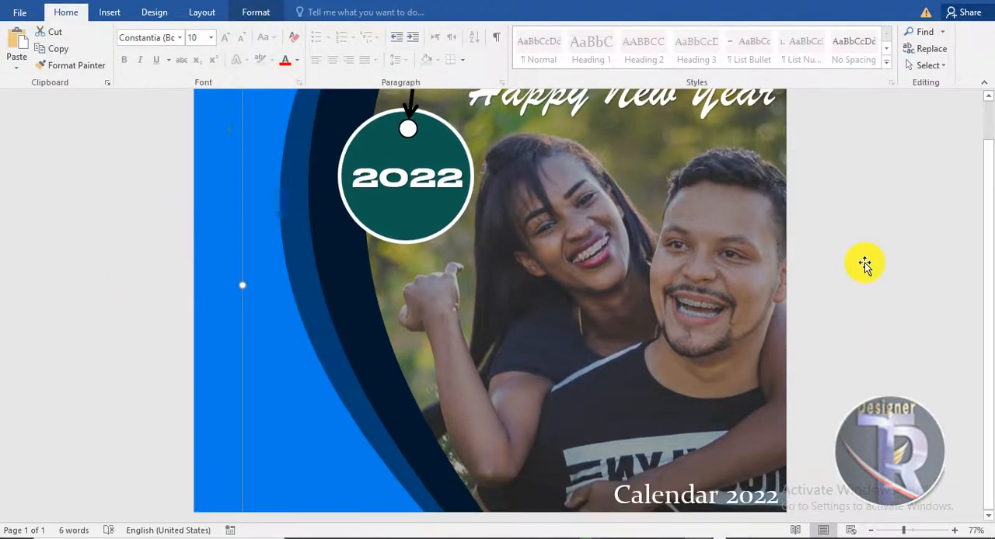
pyautogui.click(109, 11)
pyautogui.click(135, 38)
pyautogui.click(324, 150)
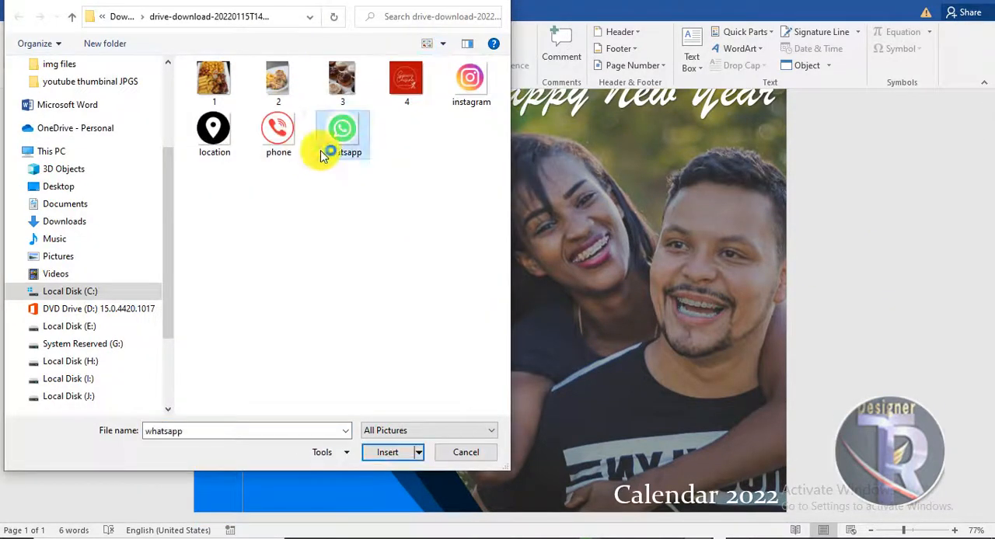
pyautogui.click(388, 454)
pyautogui.click(679, 60)
pyautogui.click(711, 192)
pyautogui.moveTo(260, 143); pyautogui.dragTo(229, 401)
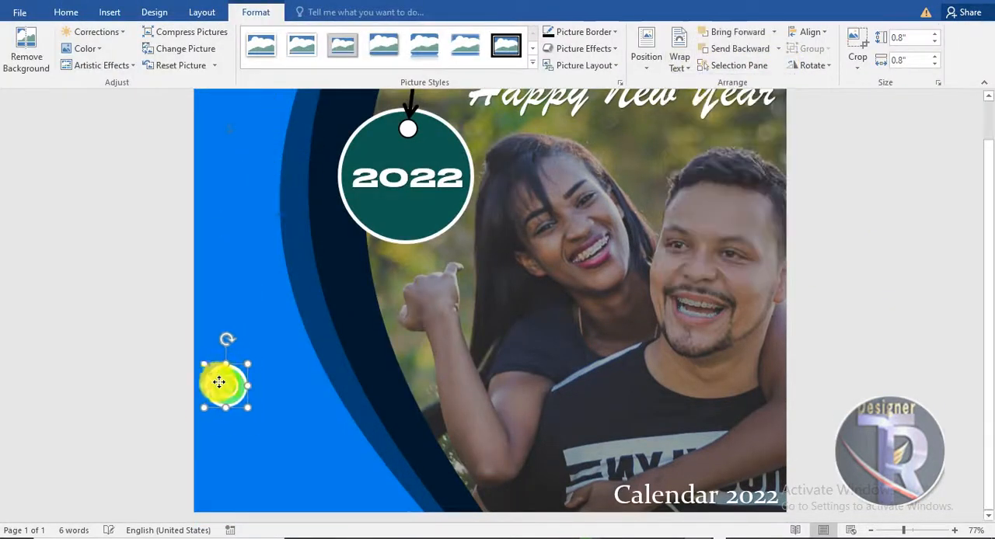
# Step: Insert the location picture in front of text, shrink it to about 0.84" and place it below the WhatsApp icon
pyautogui.click(109, 12)
pyautogui.click(135, 38)
pyautogui.click(381, 456)
pyautogui.click(679, 60)
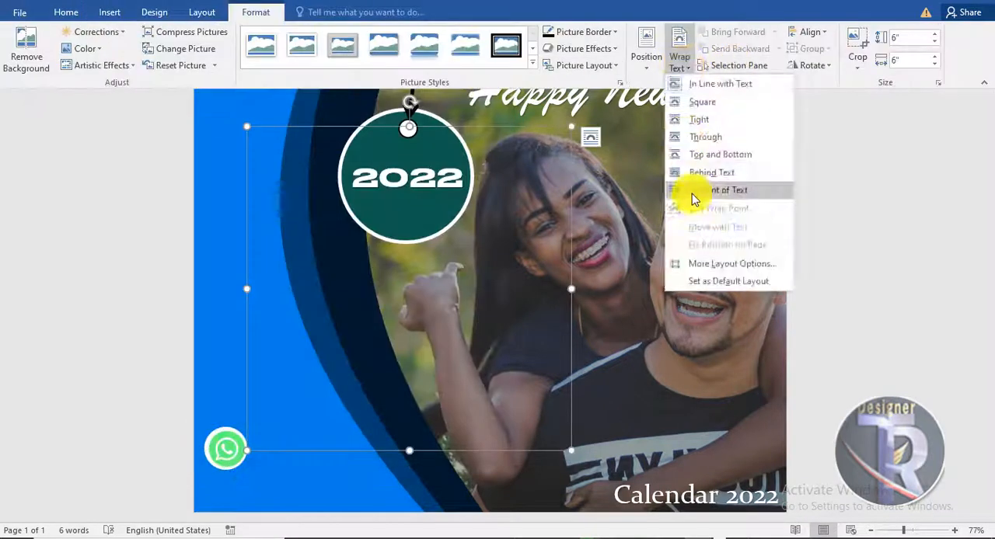
pyautogui.click(696, 191)
pyautogui.moveTo(571, 126); pyautogui.dragTo(233, 471)
pyautogui.moveTo(239, 418); pyautogui.dragTo(240, 413)
# Step: Insert the instagram picture in front of text, shrink it to match and place it above the WhatsApp icon
pyautogui.click(109, 12)
pyautogui.click(165, 52)
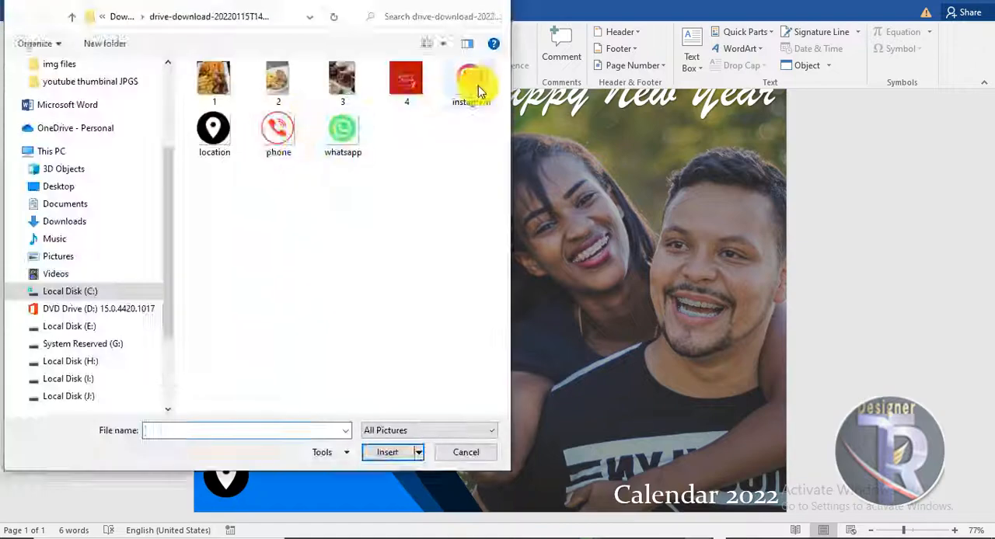
pyautogui.doubleClick(473, 84)
pyautogui.click(679, 60)
pyautogui.click(700, 192)
pyautogui.moveTo(255, 145); pyautogui.dragTo(228, 376)
# Step: Align the Instagram, WhatsApp and location icons with each other by their horizontal centres
pyautogui.keyDown('ctrl'); pyautogui.click(230, 426); pyautogui.keyUp('ctrl')
pyautogui.keyDown('ctrl'); pyautogui.click(226, 371); pyautogui.keyUp('ctrl')
pyautogui.click(824, 33)
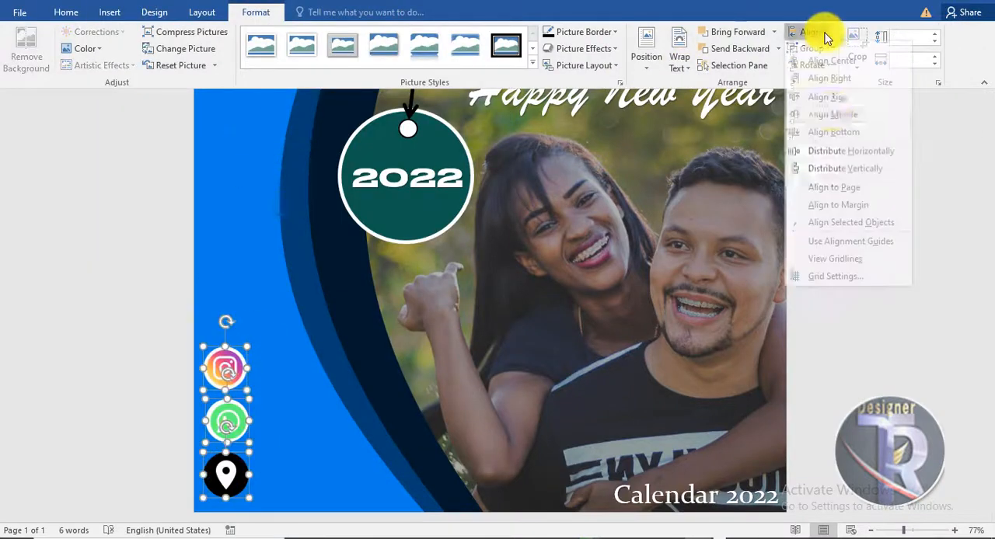
pyautogui.click(833, 121)
pyautogui.hotkey('ctrl', 'z')
pyautogui.click(819, 34)
pyautogui.click(832, 66)
pyautogui.click(140, 468)
# Step: Recolour the black location icon to orange
pyautogui.click(227, 474)
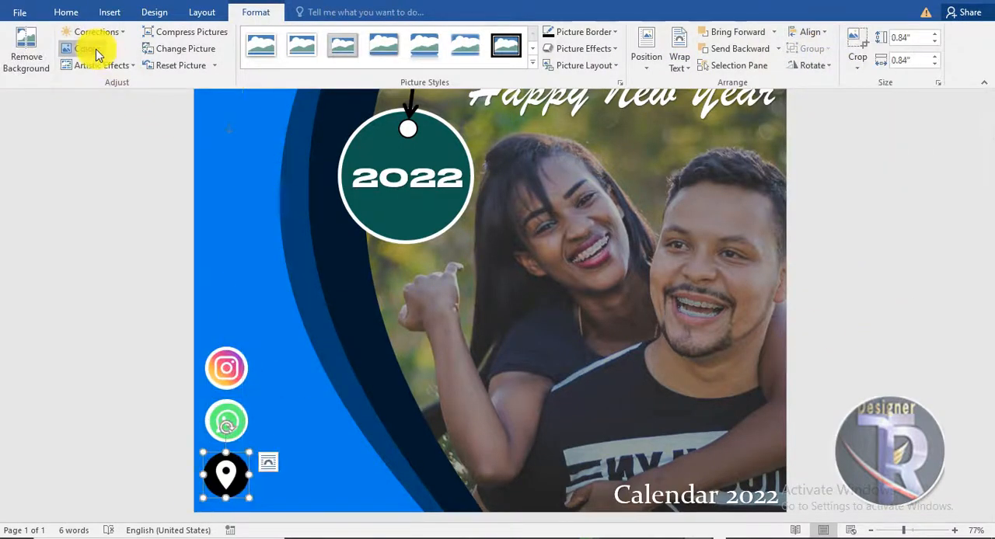
pyautogui.click(85, 48)
pyautogui.click(211, 268)
# Step: Insert WordArt in the plain black style reading "Ins/ac" beside the Instagram icon
pyautogui.click(107, 14)
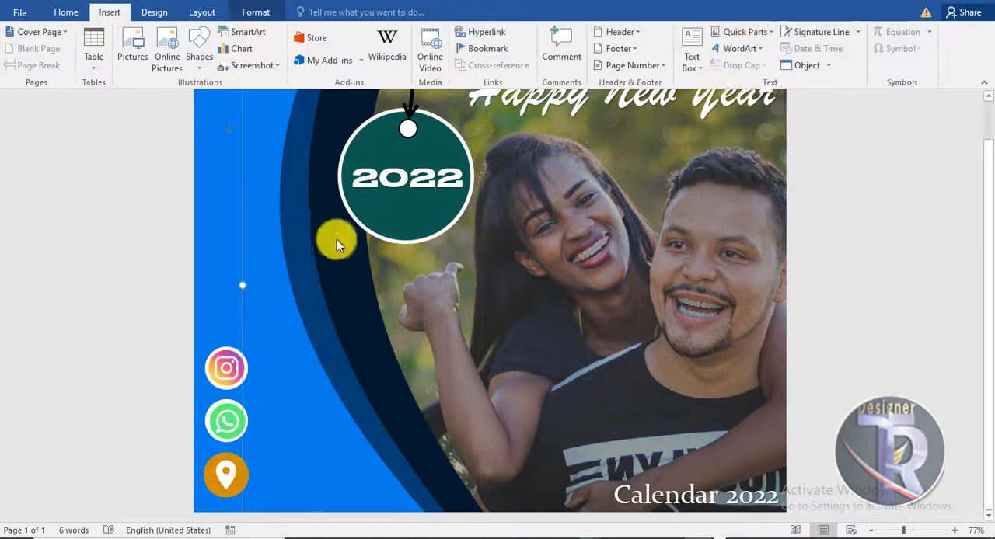
pyautogui.click(736, 49)
pyautogui.click(726, 74)
pyautogui.moveTo(312, 135); pyautogui.dragTo(326, 435)
pyautogui.moveTo(421, 407); pyautogui.dragTo(249, 412)
pyautogui.write('ins/')
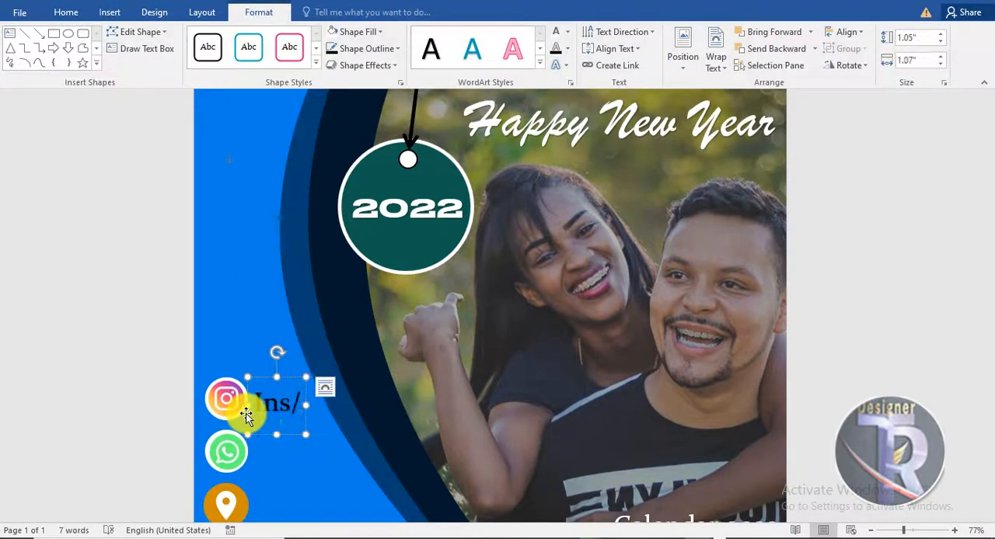
pyautogui.write('ac')
# Step: Duplicate the "Ins/ac" WordArt beside the WhatsApp icon and replace the copy's text with the phone number
pyautogui.scroll(-1, 249, 412)
pyautogui.moveTo(311, 404); pyautogui.dragTo(311, 449)
pyautogui.moveTo(315, 348); pyautogui.dragTo(310, 348)
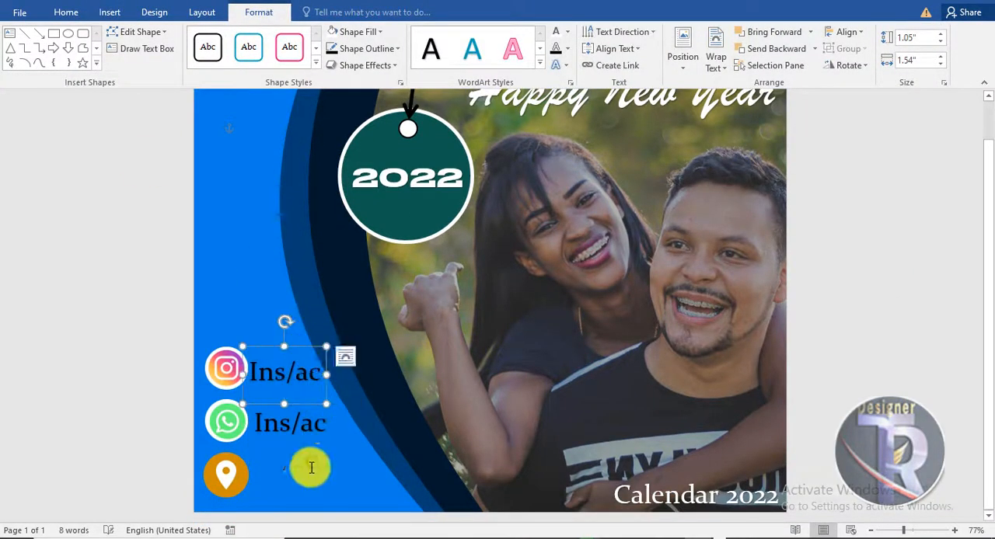
pyautogui.moveTo(327, 427); pyautogui.dragTo(256, 429)
pyautogui.write('030201')
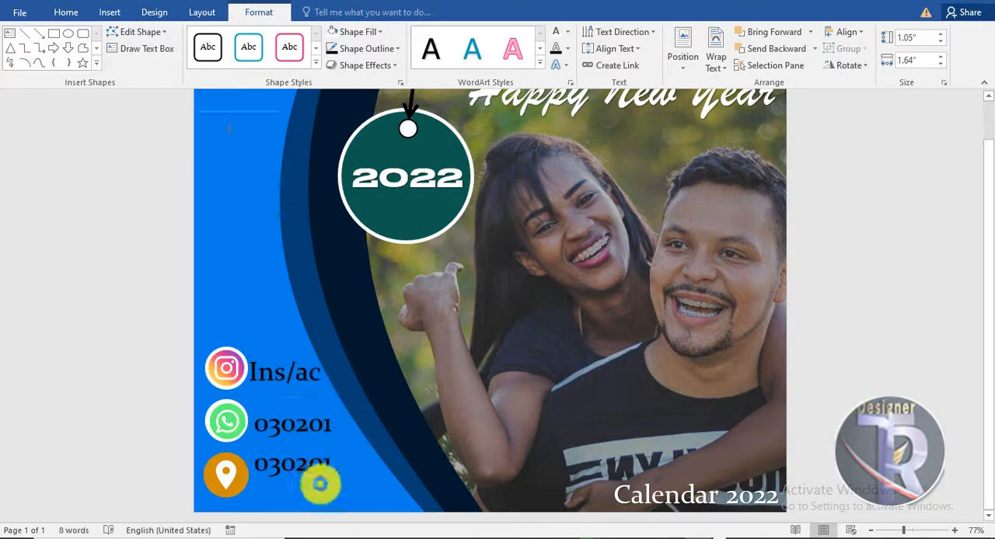
# Step: Duplicate the phone number text beside the location icon and change the copy to "abc"
pyautogui.moveTo(320, 485); pyautogui.dragTo(320, 496)
pyautogui.moveTo(333, 477); pyautogui.dragTo(257, 480)
pyautogui.write('abc')
# Step: Reduce "Ins/ac" and the phone number to size 28 and colour all three contact texts white
pyautogui.click(308, 402)
pyautogui.click(241, 37)
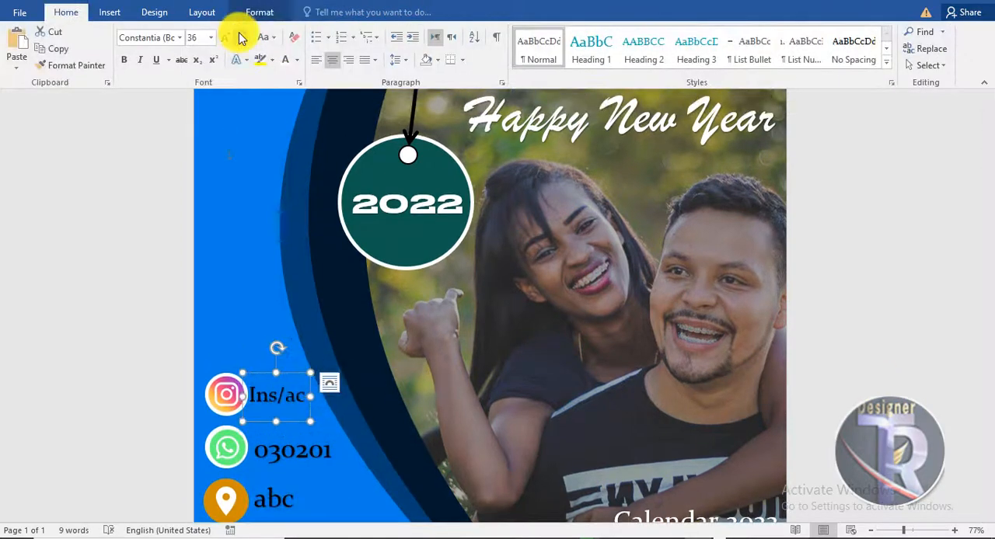
pyautogui.click(286, 60)
pyautogui.click(335, 448)
pyautogui.click(242, 38)
pyautogui.click(286, 60)
pyautogui.click(289, 491)
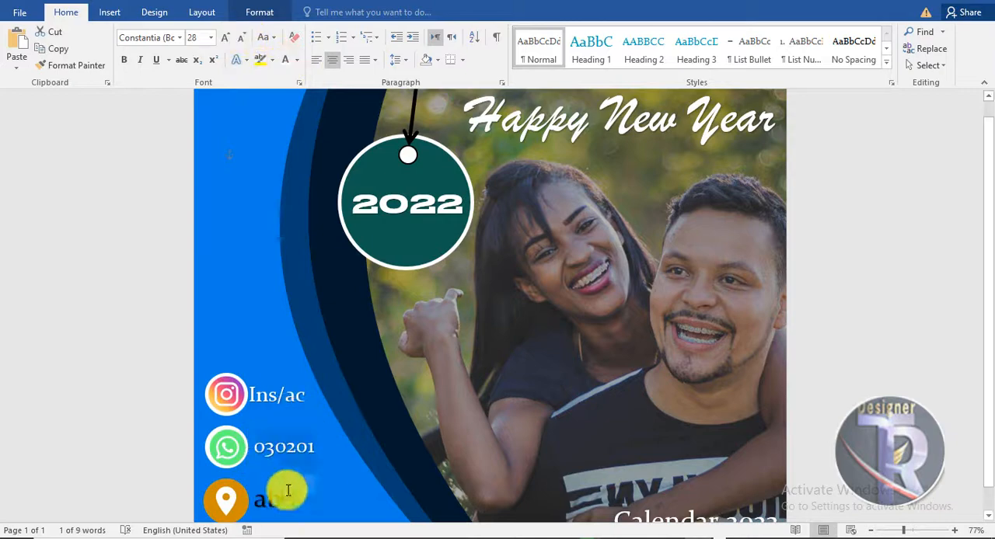
pyautogui.click(288, 62)
pyautogui.click(853, 335)
# Step: Nudge the three contact icons together slightly left and up, away from their texts
pyautogui.click(227, 387)
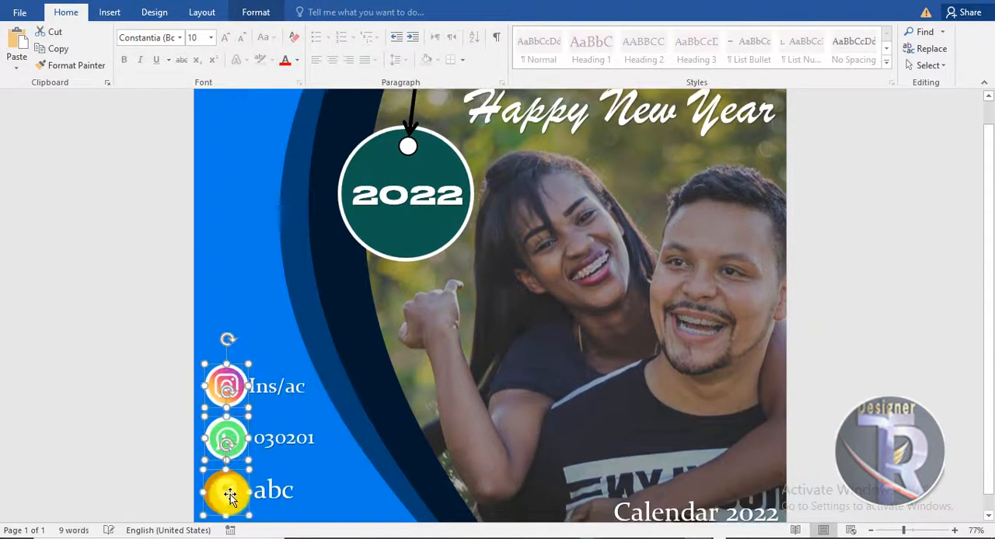
pyautogui.press('Left')
pyautogui.press('Left')
pyautogui.press('Left')
pyautogui.press('Left')
pyautogui.press('Left')
pyautogui.press('Left')
pyautogui.press('Up')
pyautogui.press('Up')
pyautogui.press('Up')
pyautogui.press('Up')
pyautogui.press('Up')
pyautogui.click(837, 316)
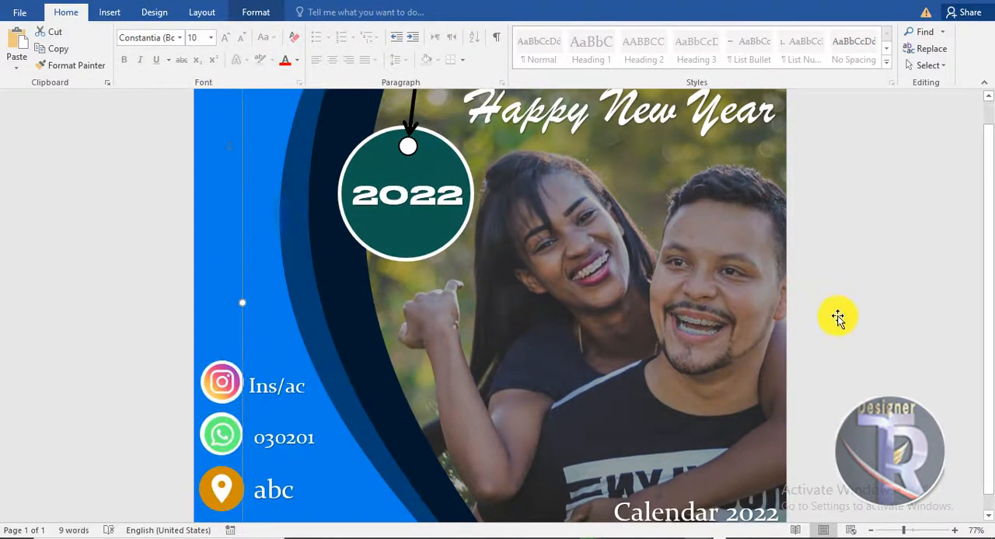
pyautogui.scroll(-4, 825, 324)
pyautogui.scroll(8, 824, 325)
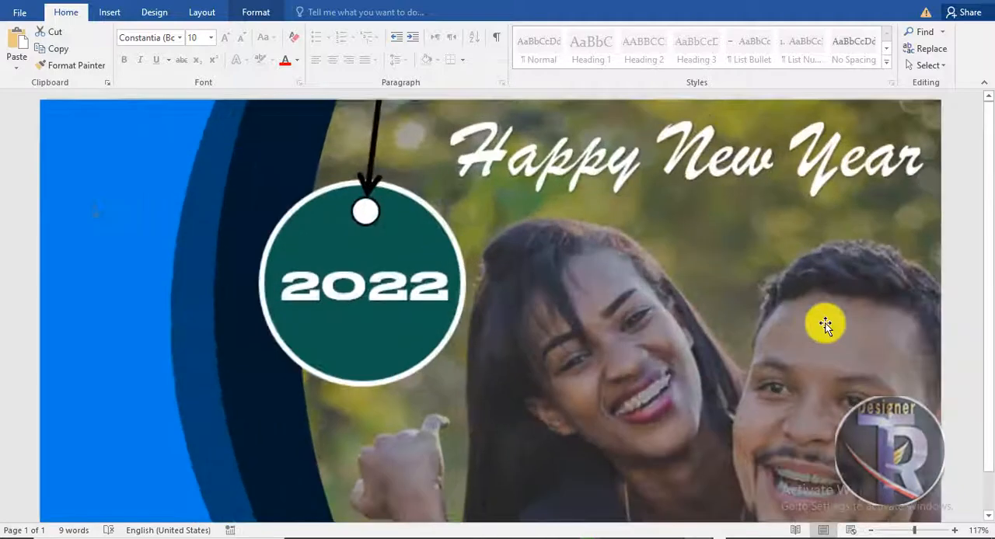
pyautogui.scroll(-4, 808, 318)
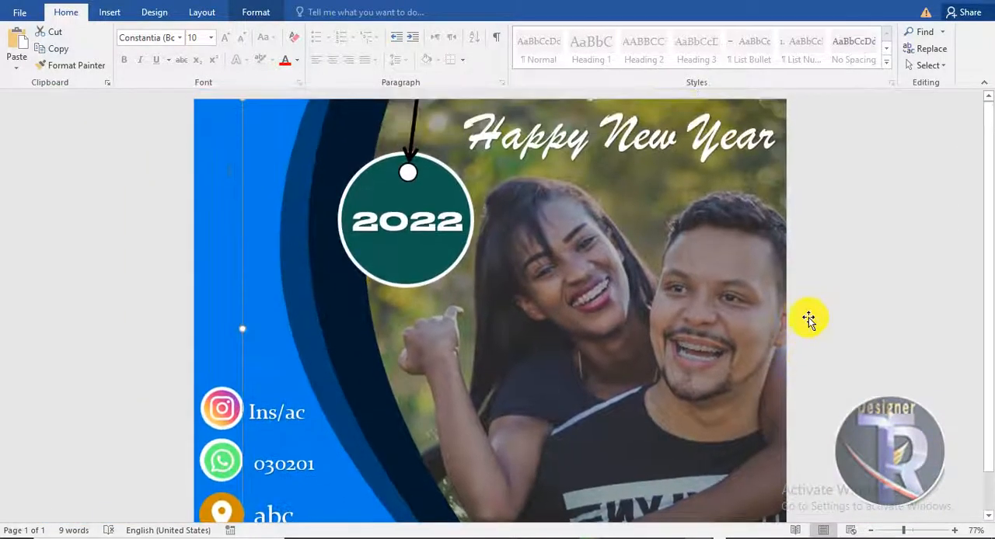